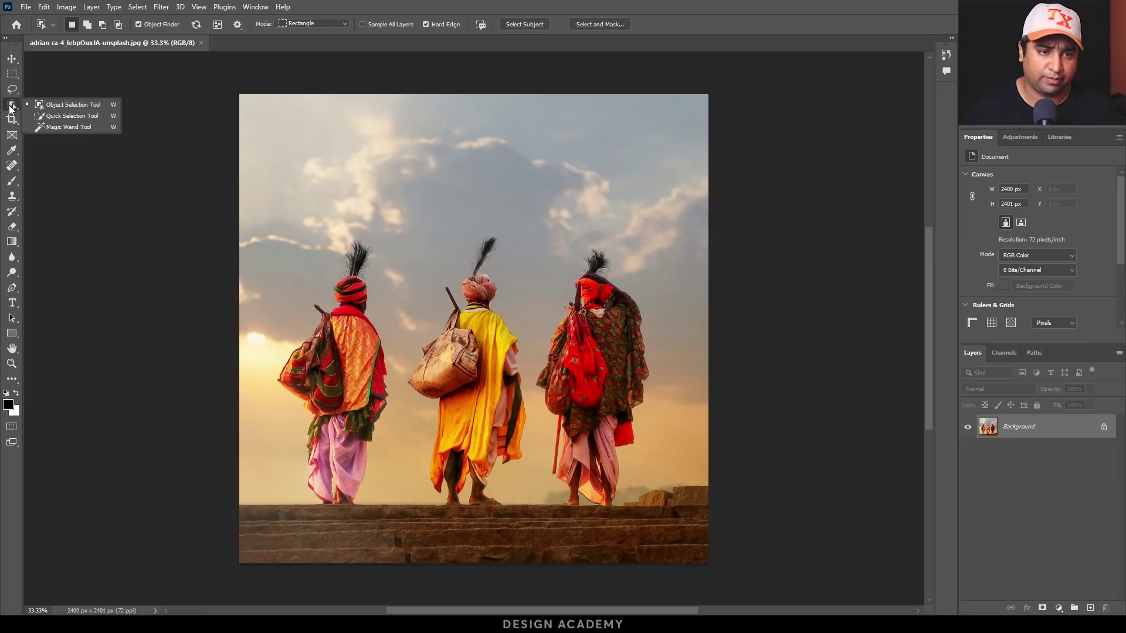
Select the man on the far left with the Object Selection tool, adding the other two men to the selection
drag(261, 250, 406, 508)
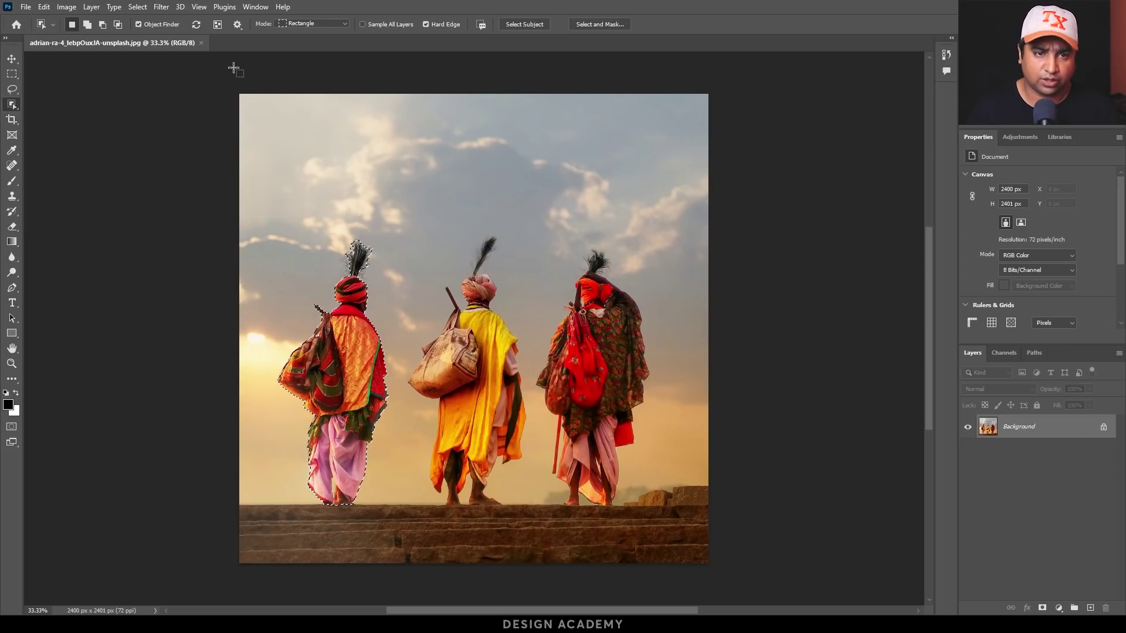
click(137, 7)
click(151, 32)
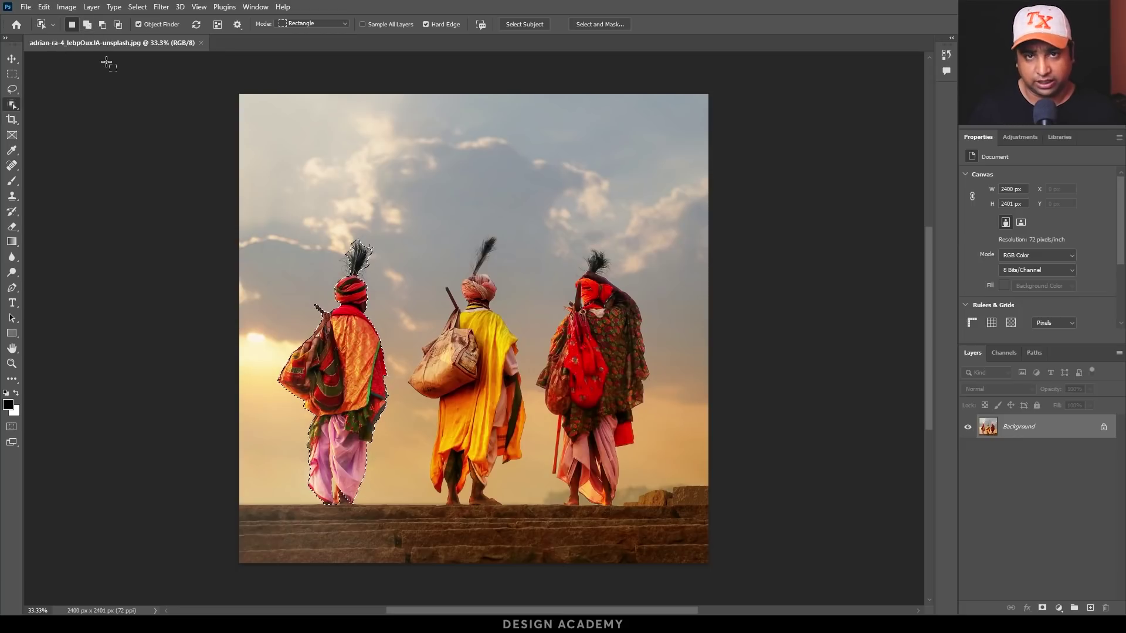
key(shift)
shift+click(465, 341)
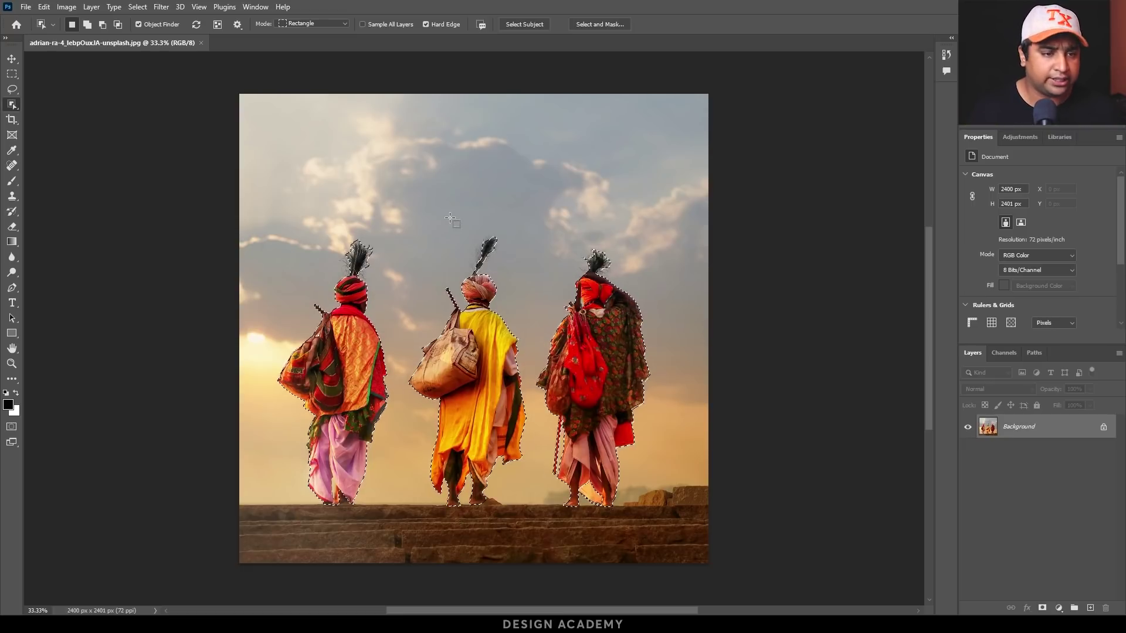
Examine the selection edges around the men's feathers, turbans and bags up close
drag(355, 257, 377, 282)
drag(687, 281, 418, 257)
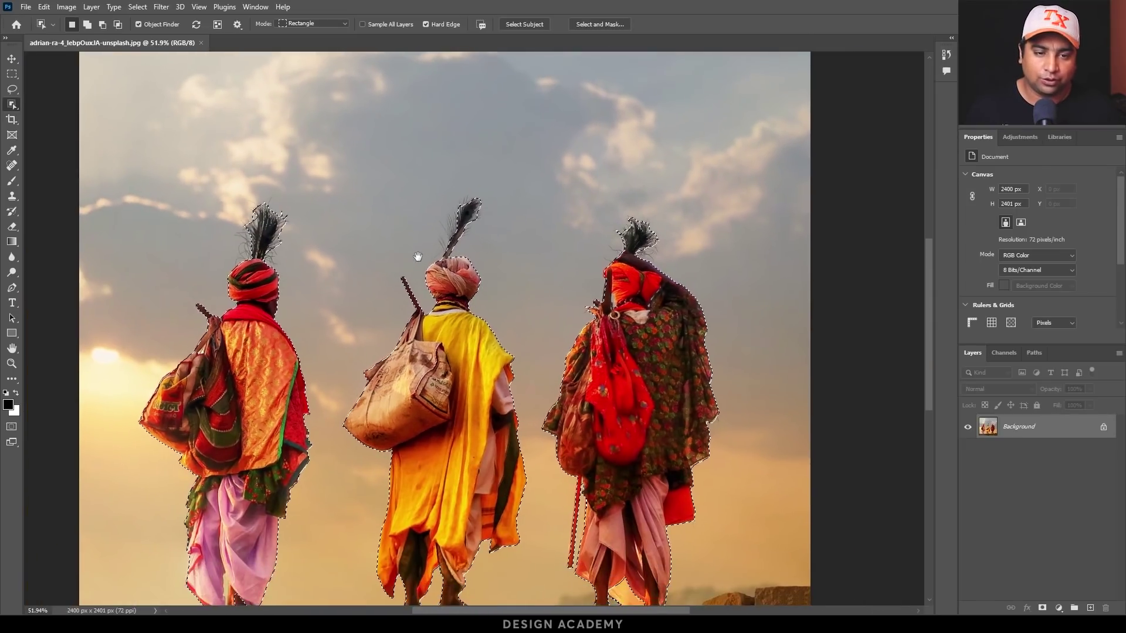
drag(219, 234, 382, 289)
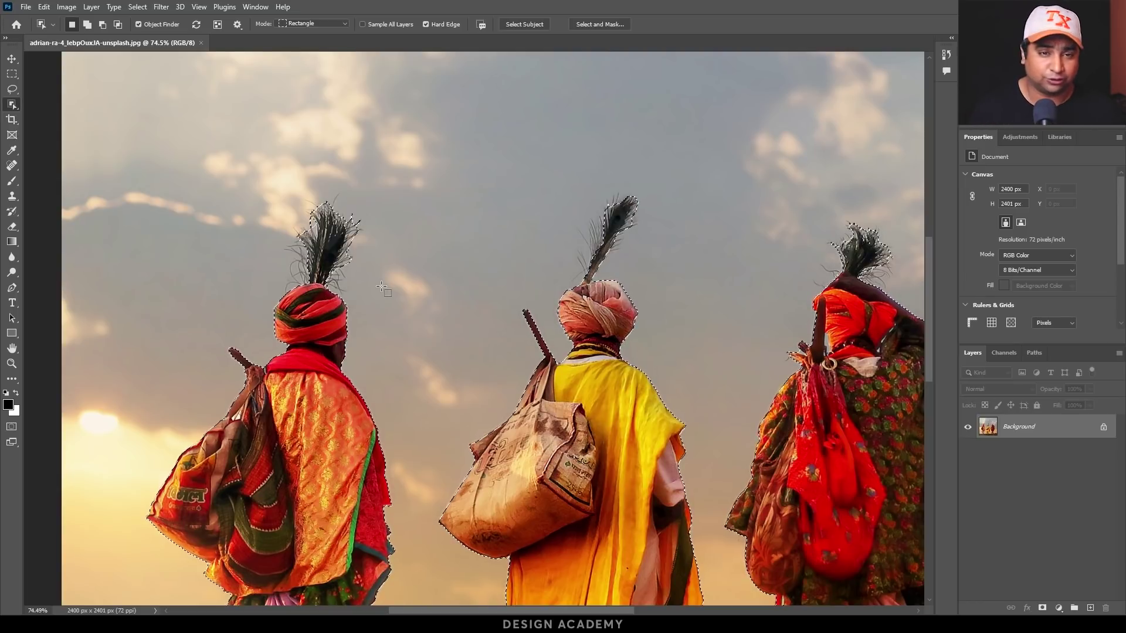
scroll(304, 268, down, 5)
scroll(305, 268, up, 2)
drag(355, 301, 330, 285)
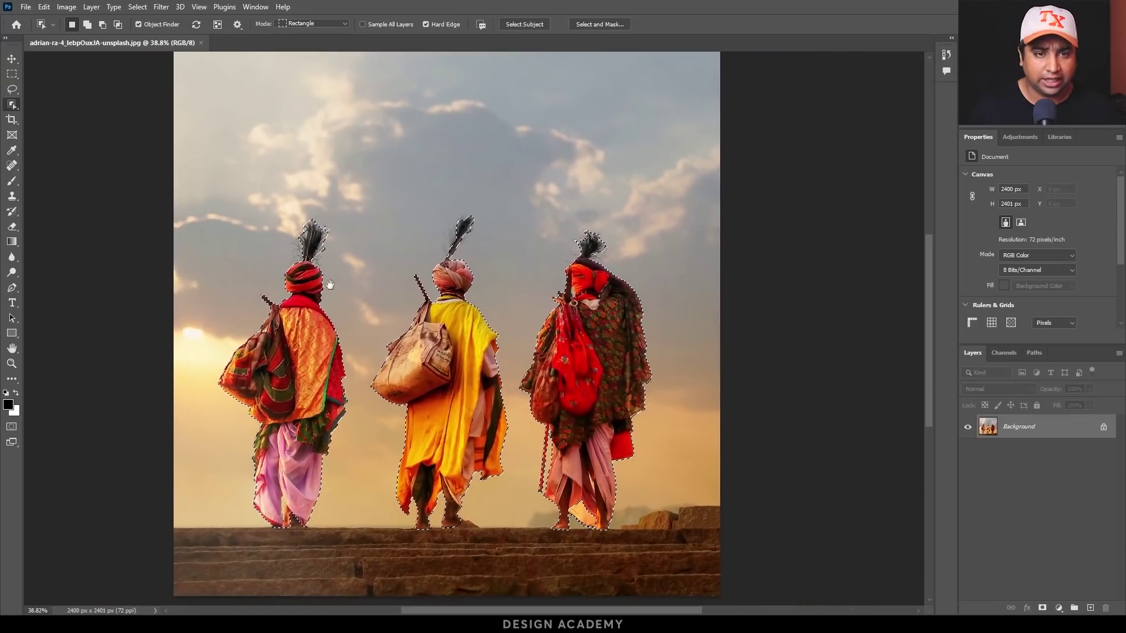
Show all objects found in the photo and try Green and Red as the overlay color
click(219, 25)
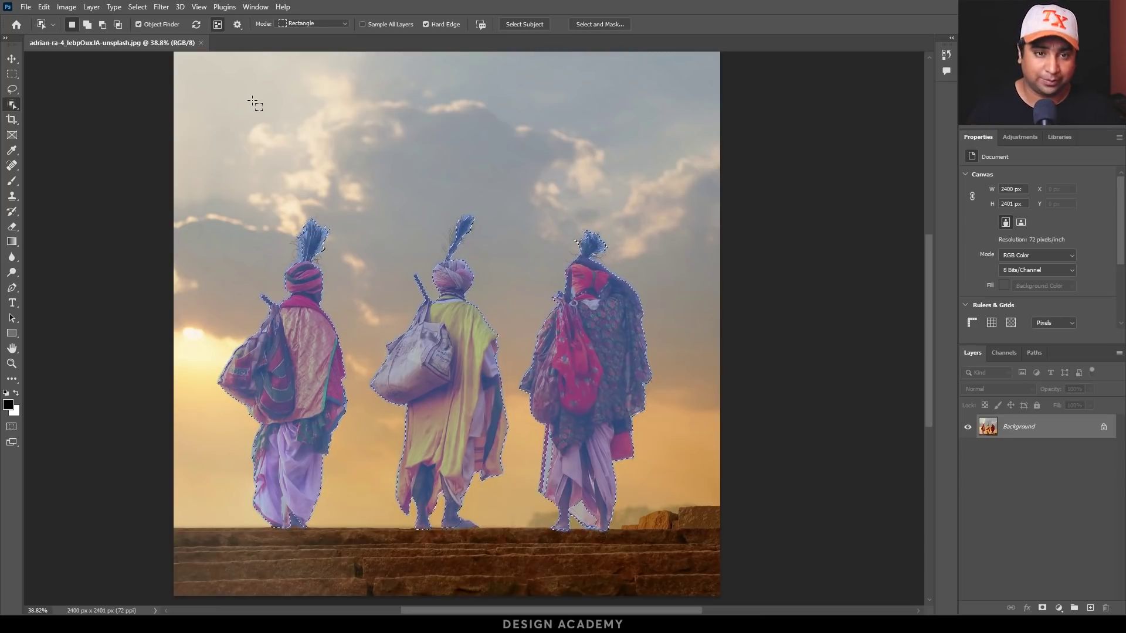
click(237, 25)
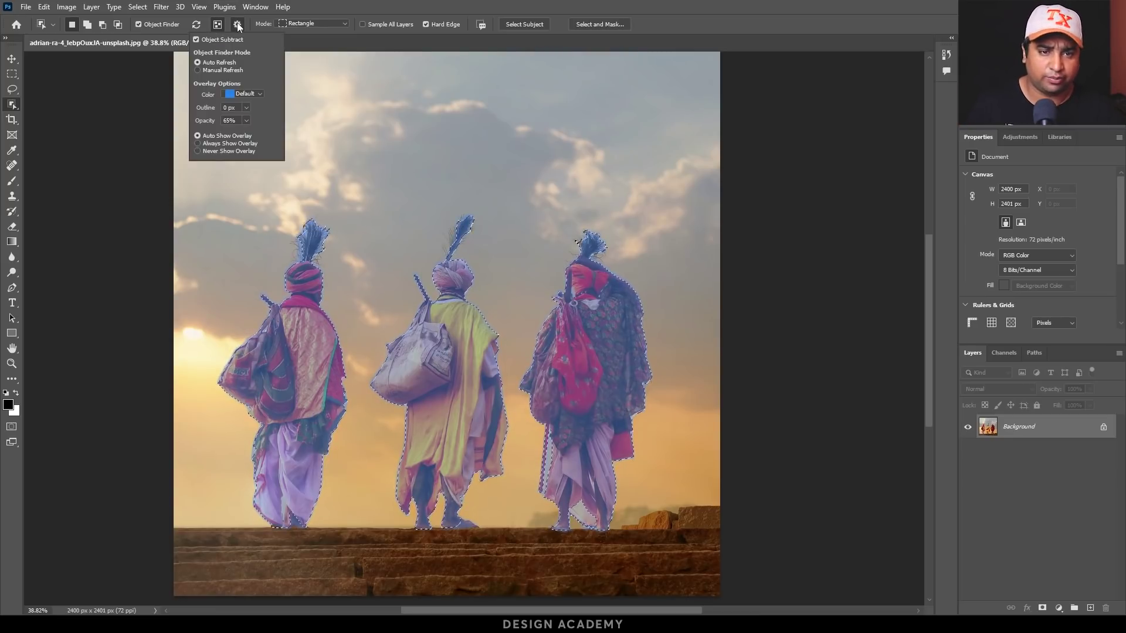
click(244, 94)
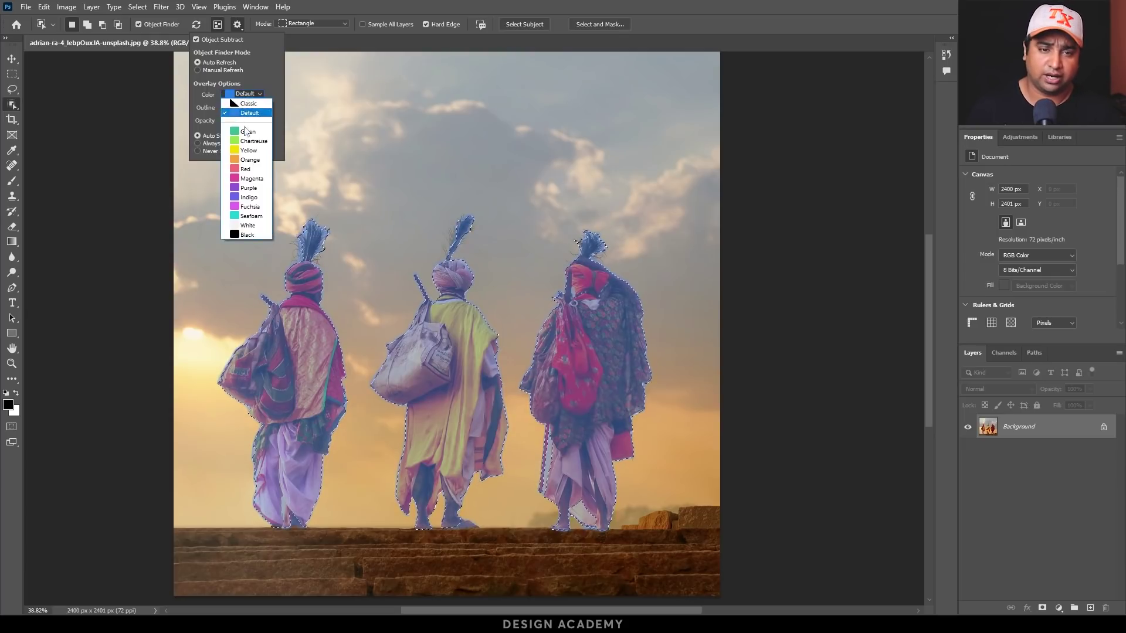
click(232, 110)
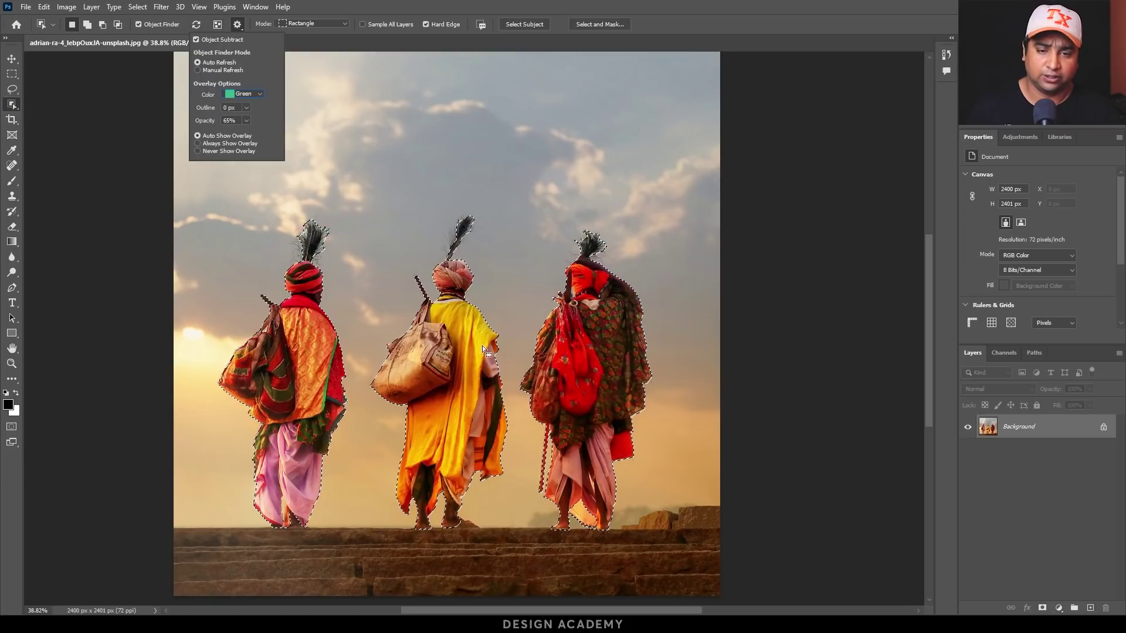
click(244, 94)
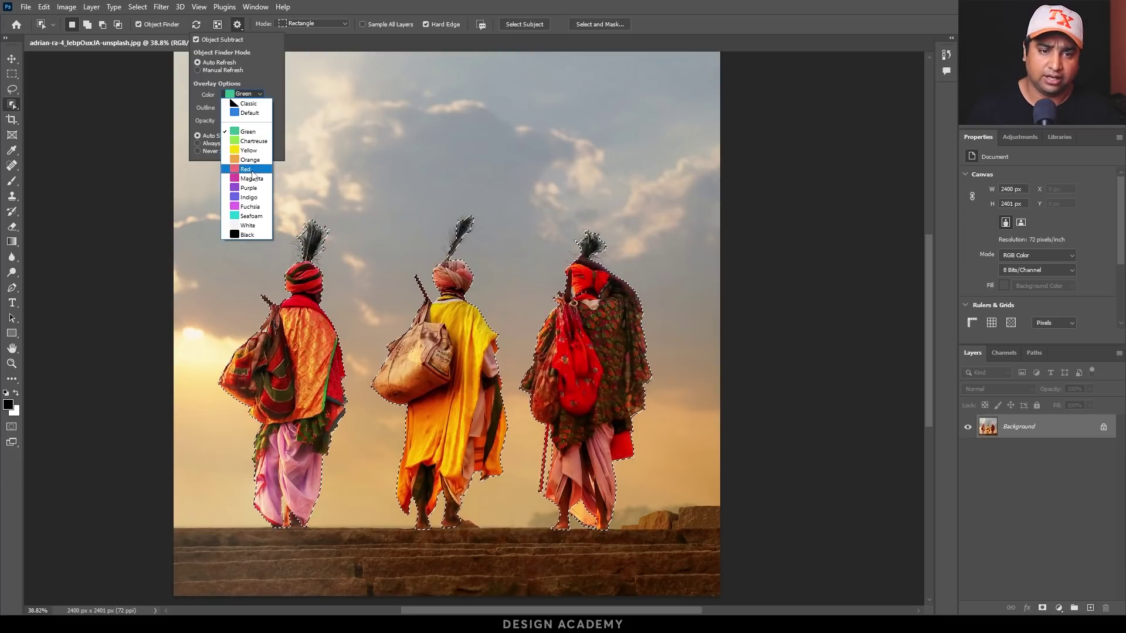
click(245, 177)
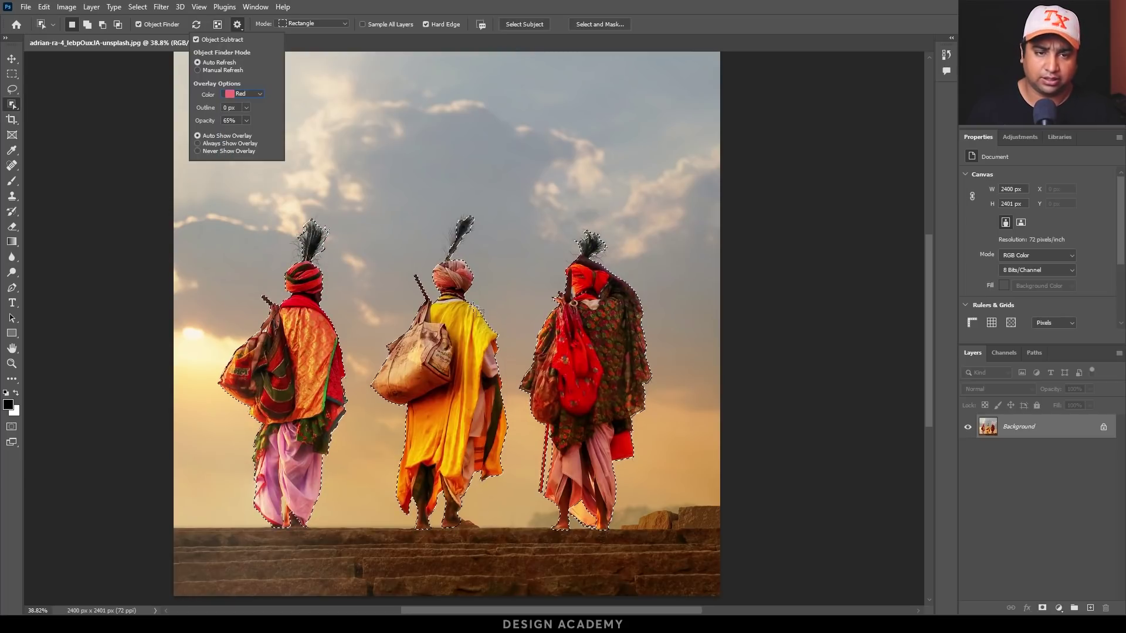
Set the overlay color to Default and the Object Finder mode to Manual Refresh
click(242, 93)
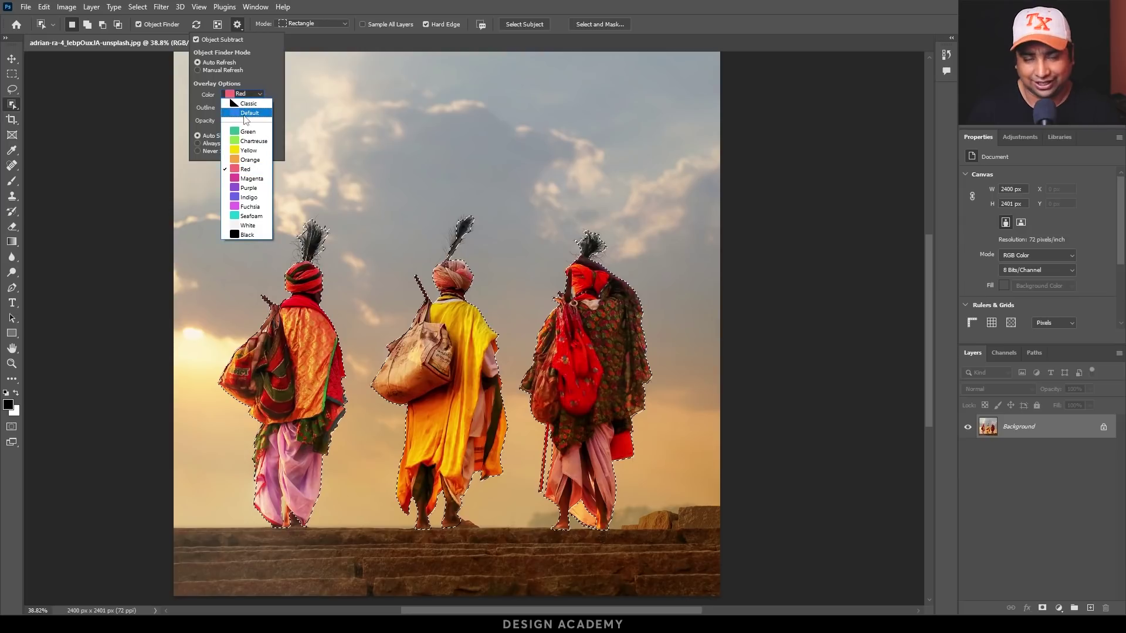
click(244, 113)
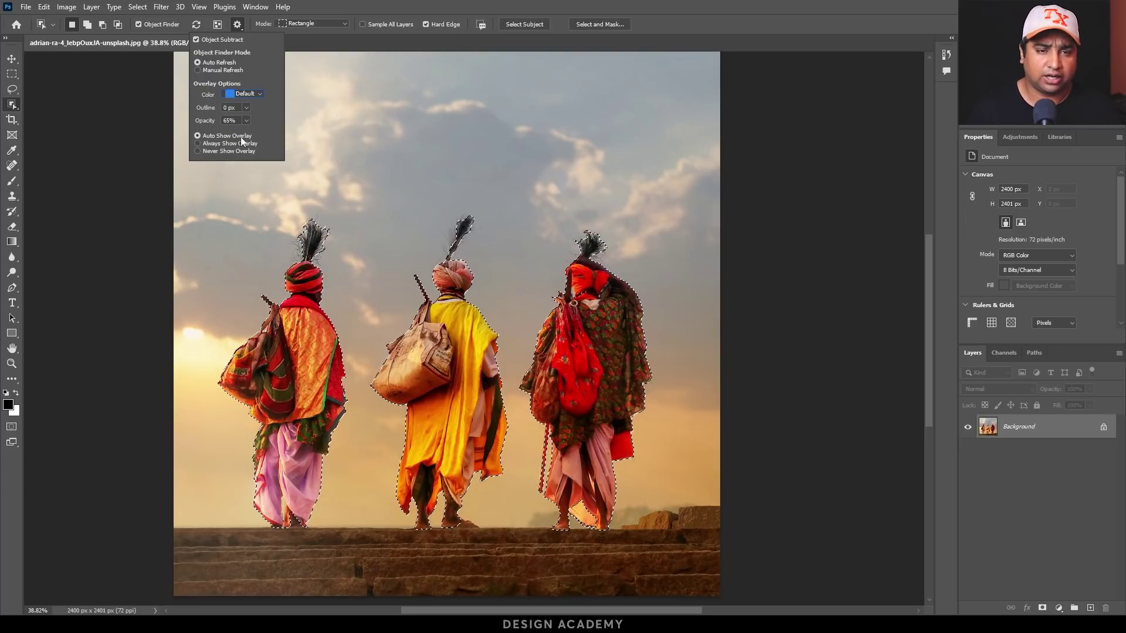
click(213, 70)
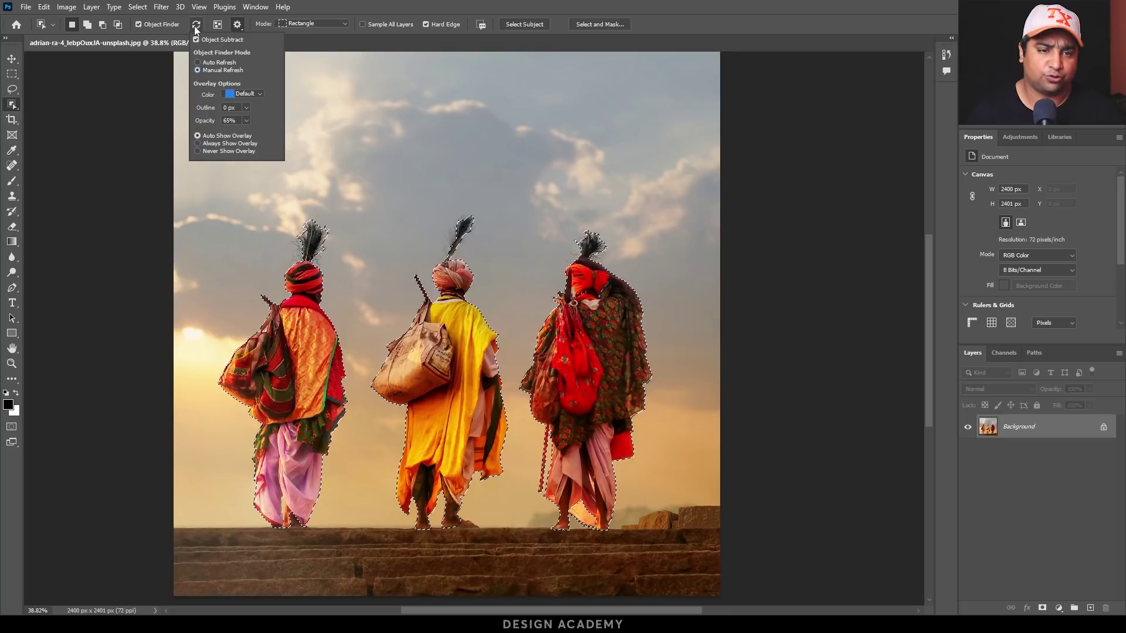
click(336, 6)
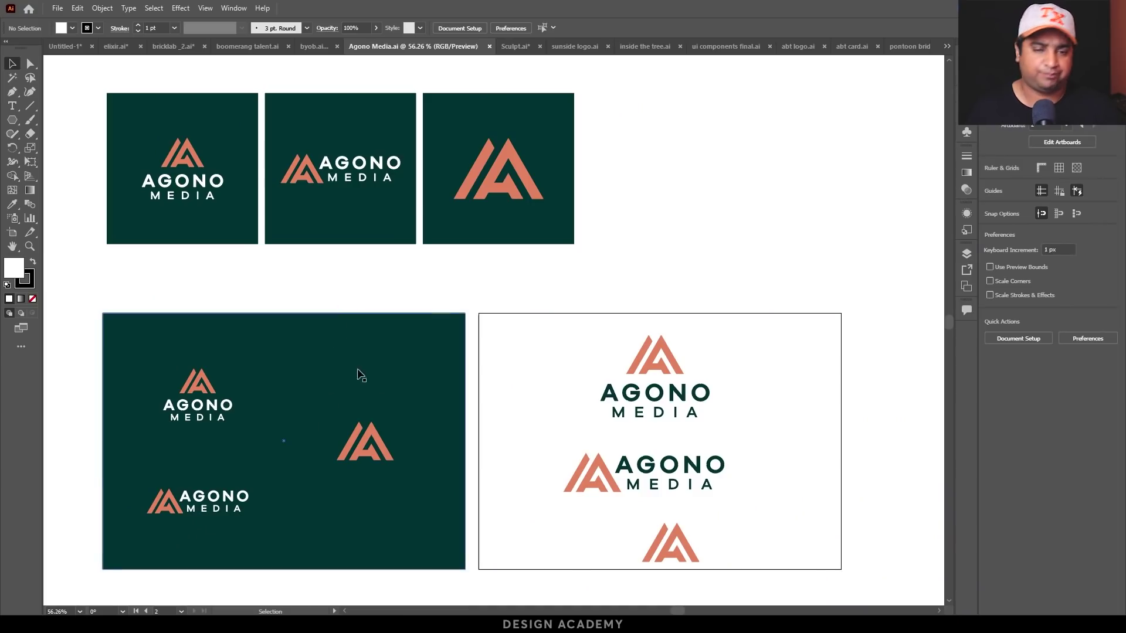
Copy the stacked Agono Media logo from the white artboard
click(216, 406)
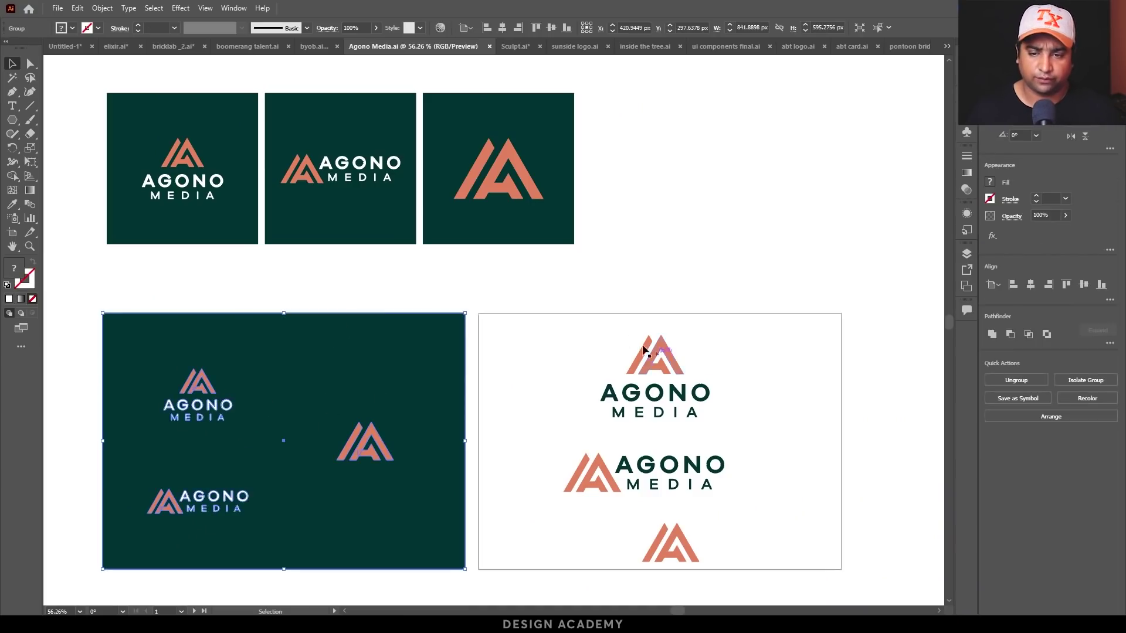
click(709, 409)
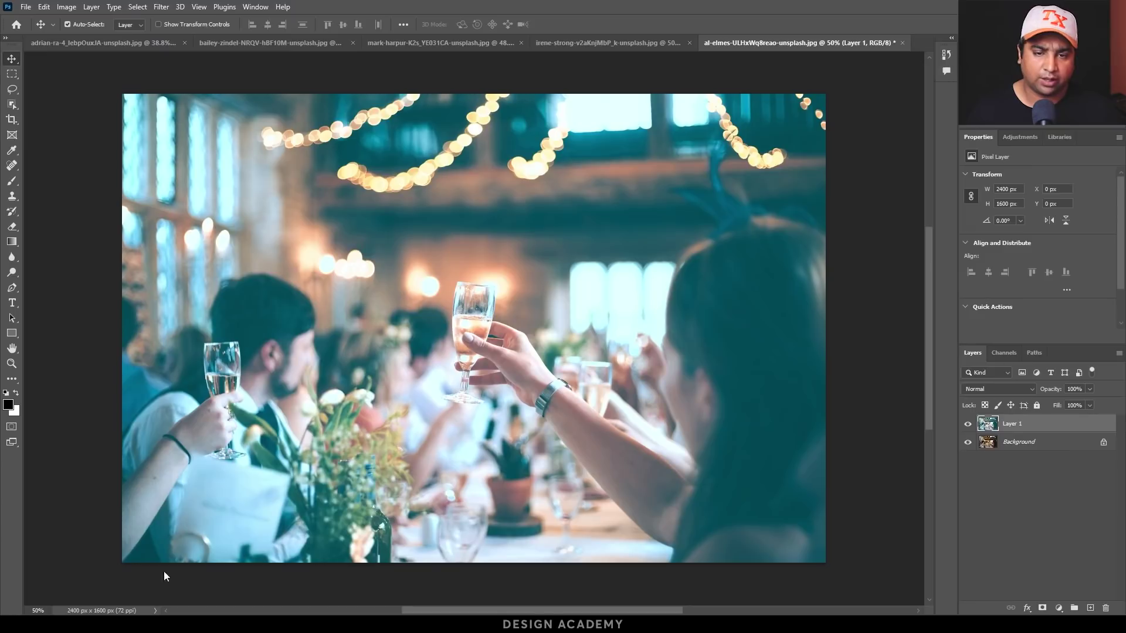
Switch to Photoshop and create a new 1000 × 1000 pixel document in RGB Color
click(24, 8)
click(33, 20)
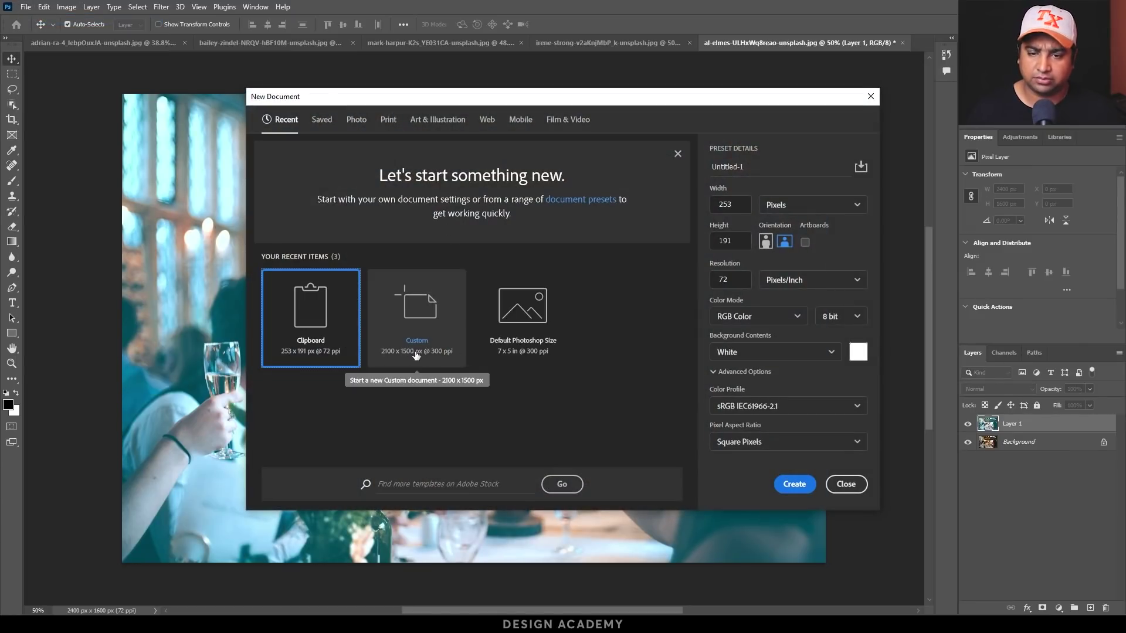
click(784, 205)
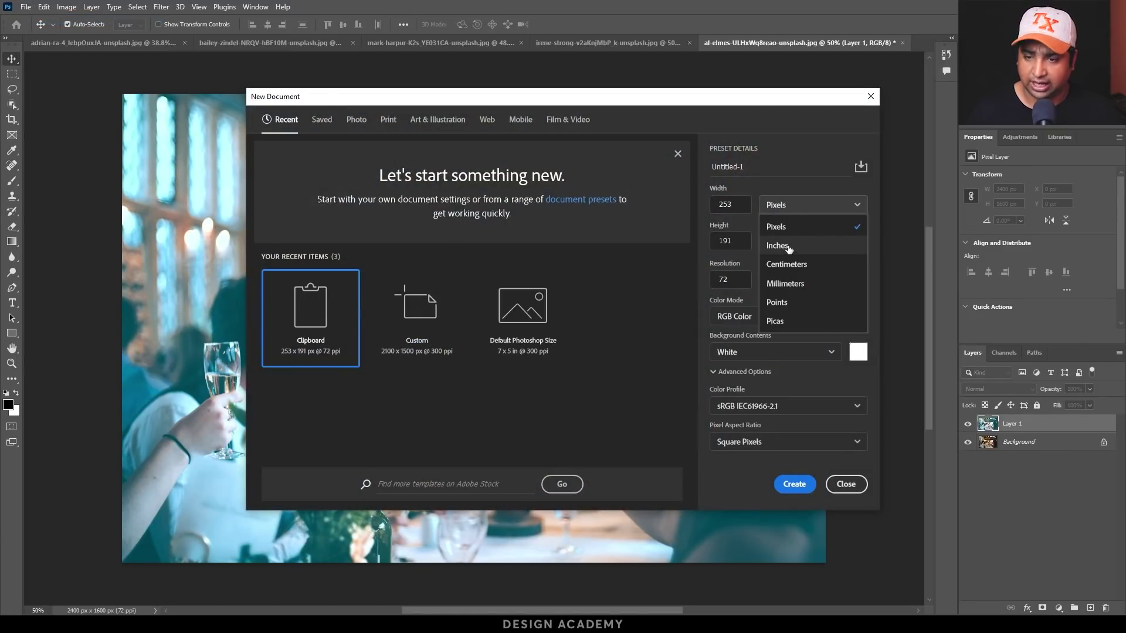
click(780, 226)
double_click(741, 206)
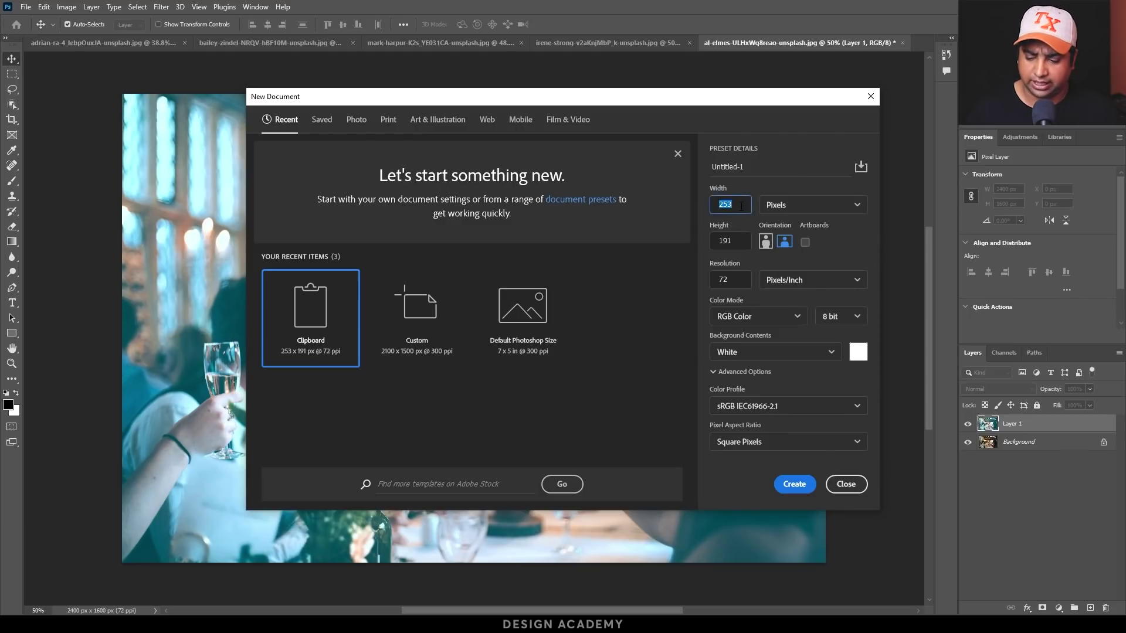
text(1000)
key(Tab)
key(Tab)
text(10)
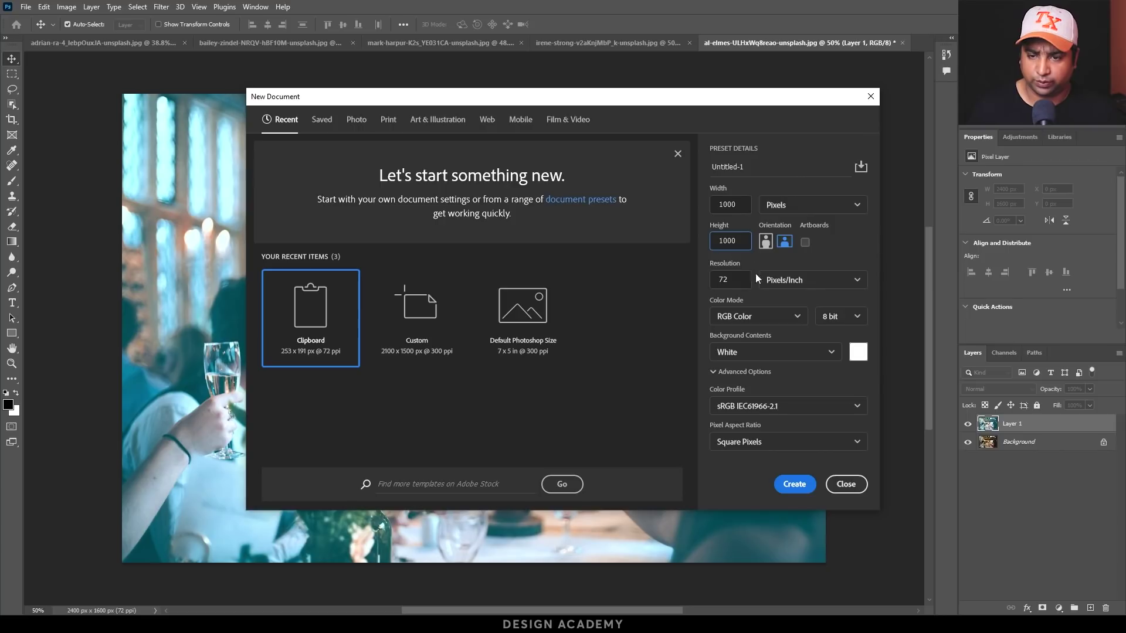
click(741, 318)
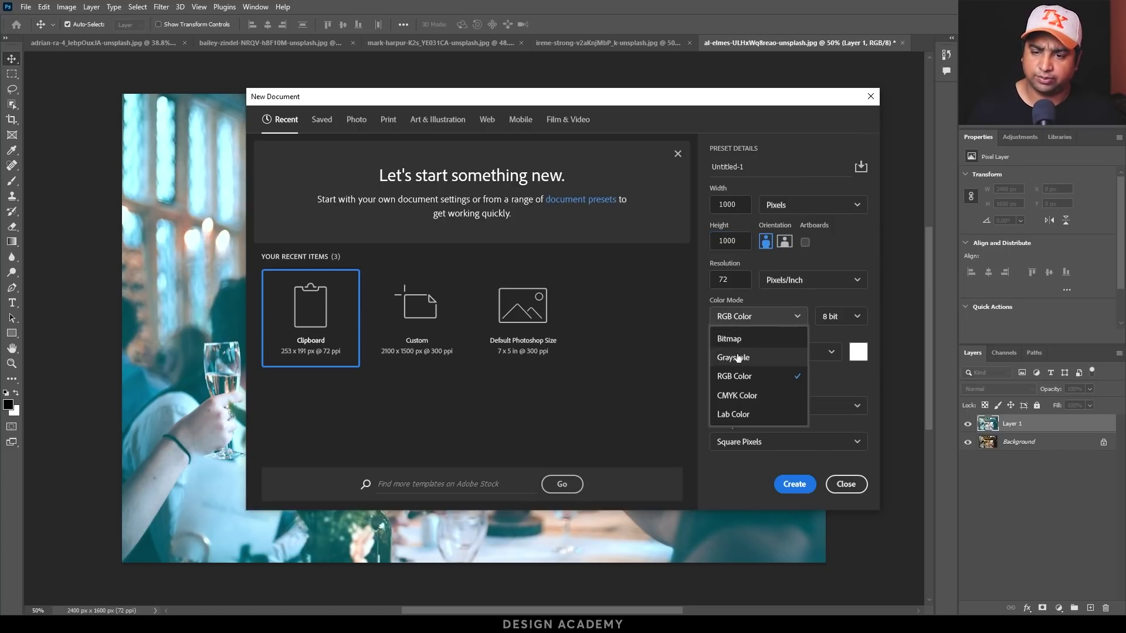
click(688, 341)
click(813, 490)
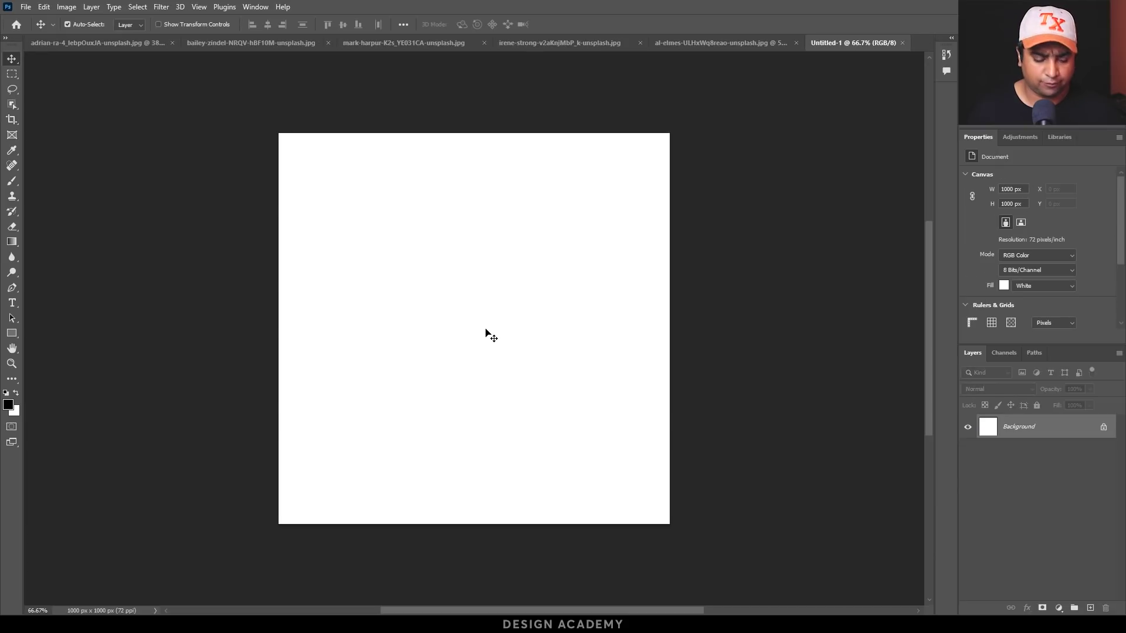
Paste the copied logo into the blank document as Layers
key(ctrl+v)
click(516, 173)
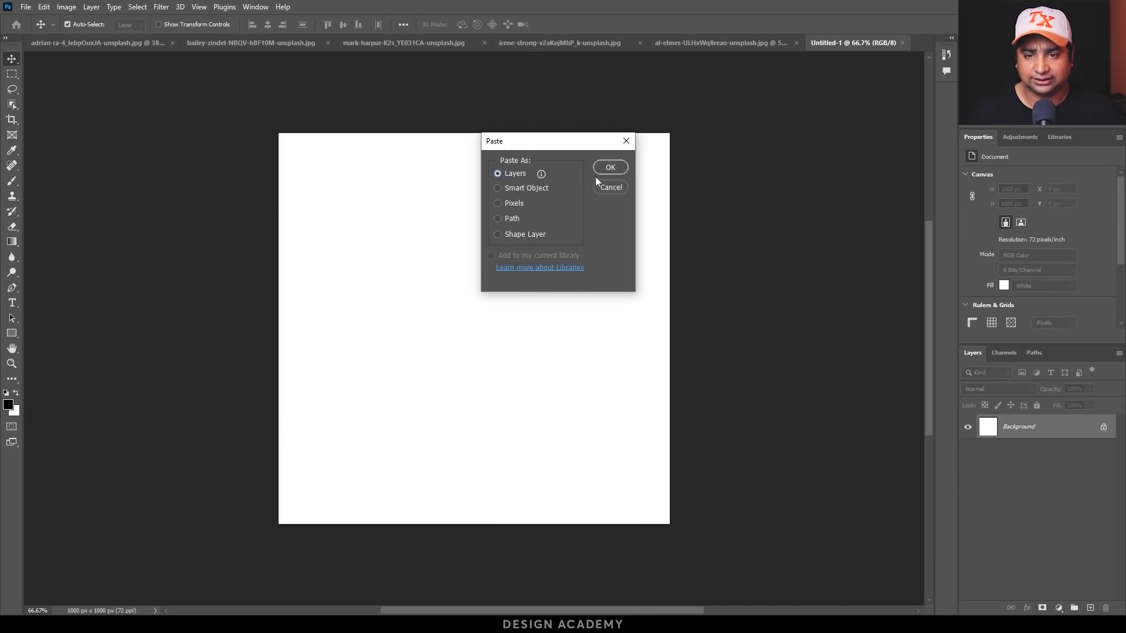
click(610, 168)
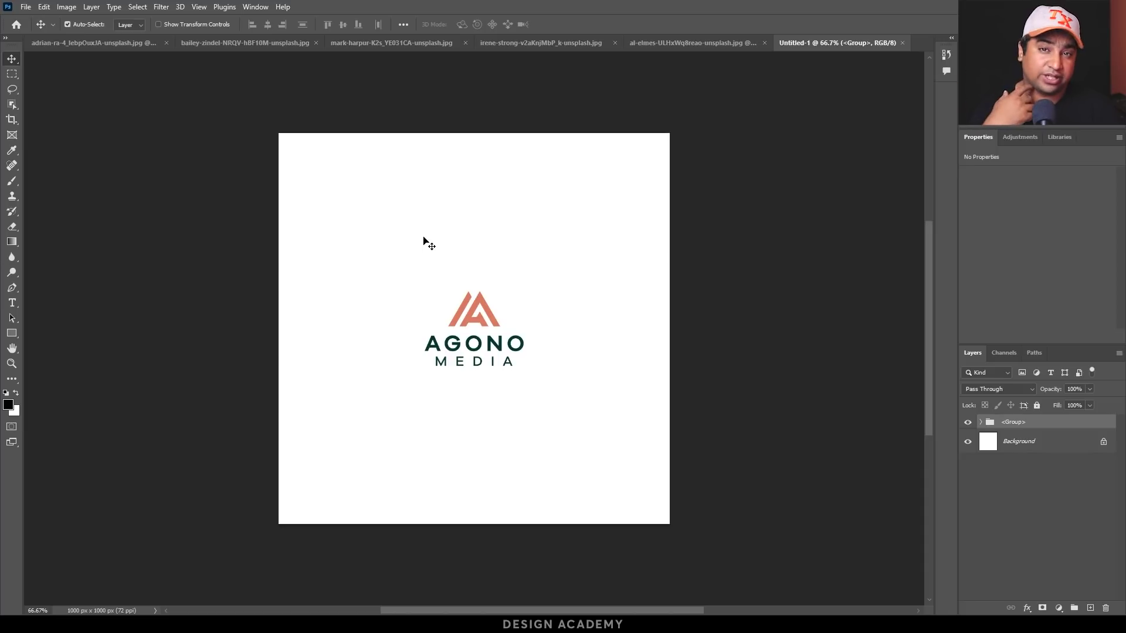
Expand the pasted logo group and switch each of its two subgroups off and on to check their contents
click(981, 423)
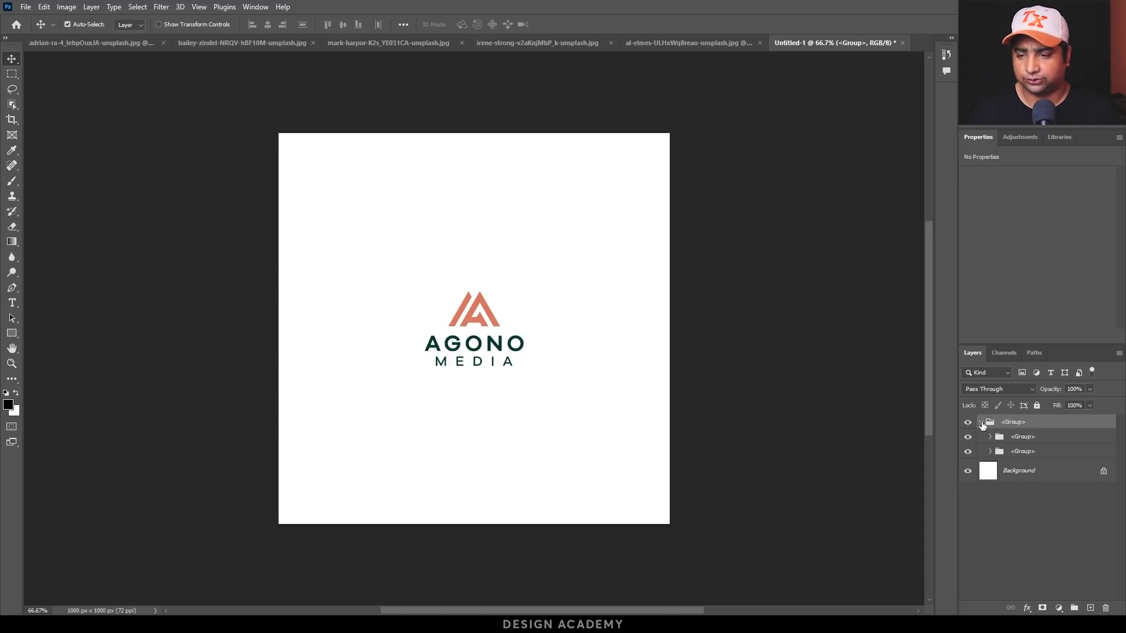
click(968, 438)
click(968, 437)
click(969, 451)
click(968, 451)
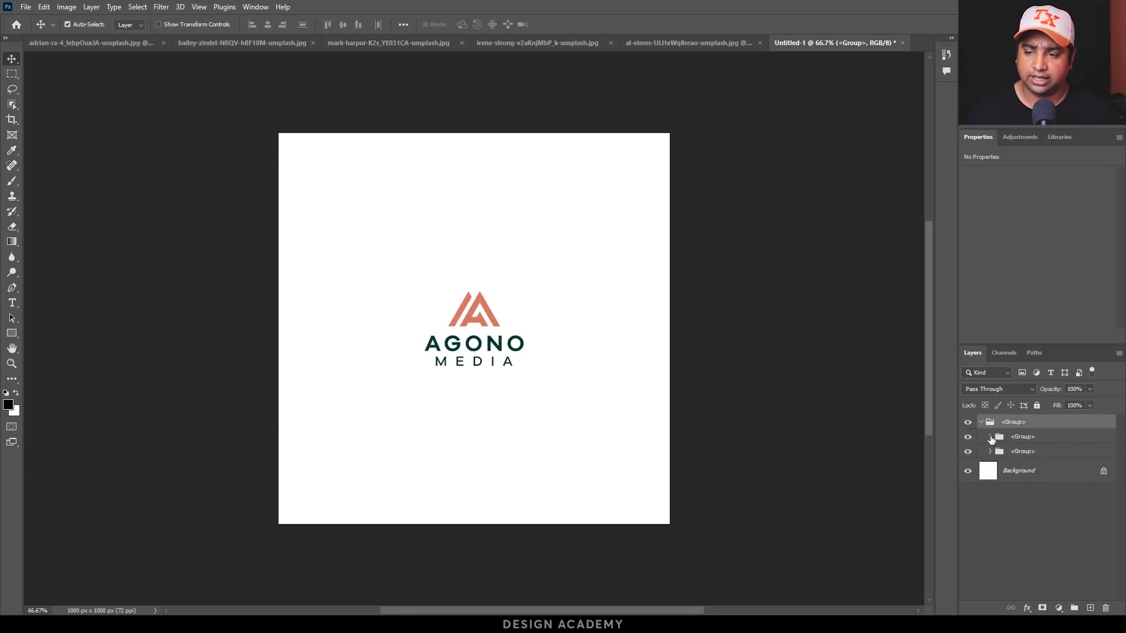
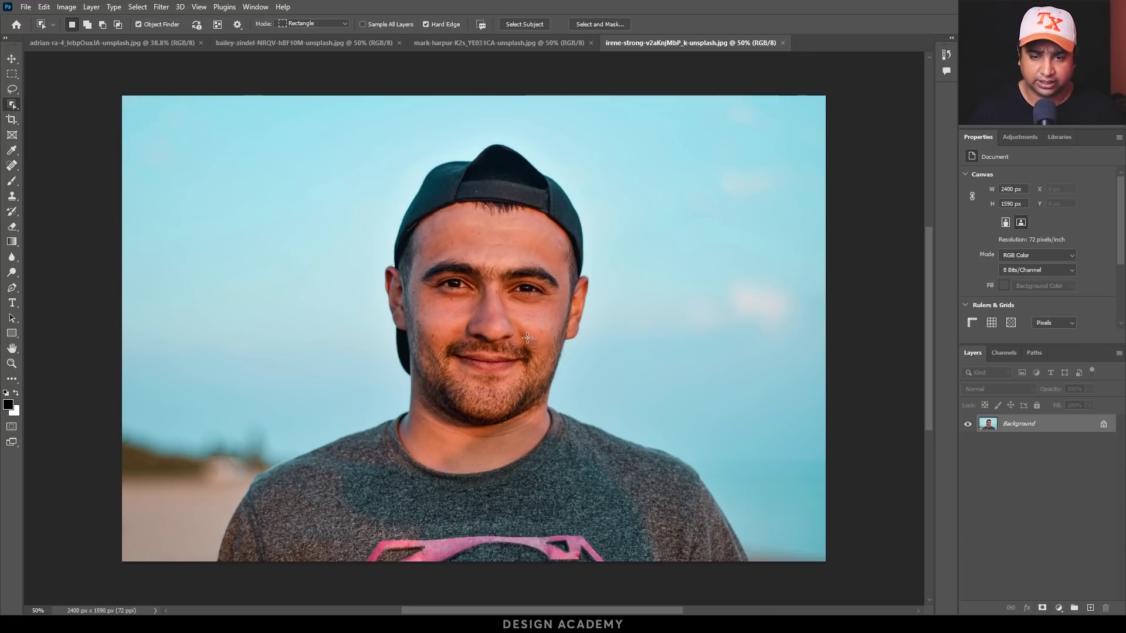
Select the man in the cap with a refreshed Object Finder and move him into the purple lake sunset photo as a layer
click(197, 26)
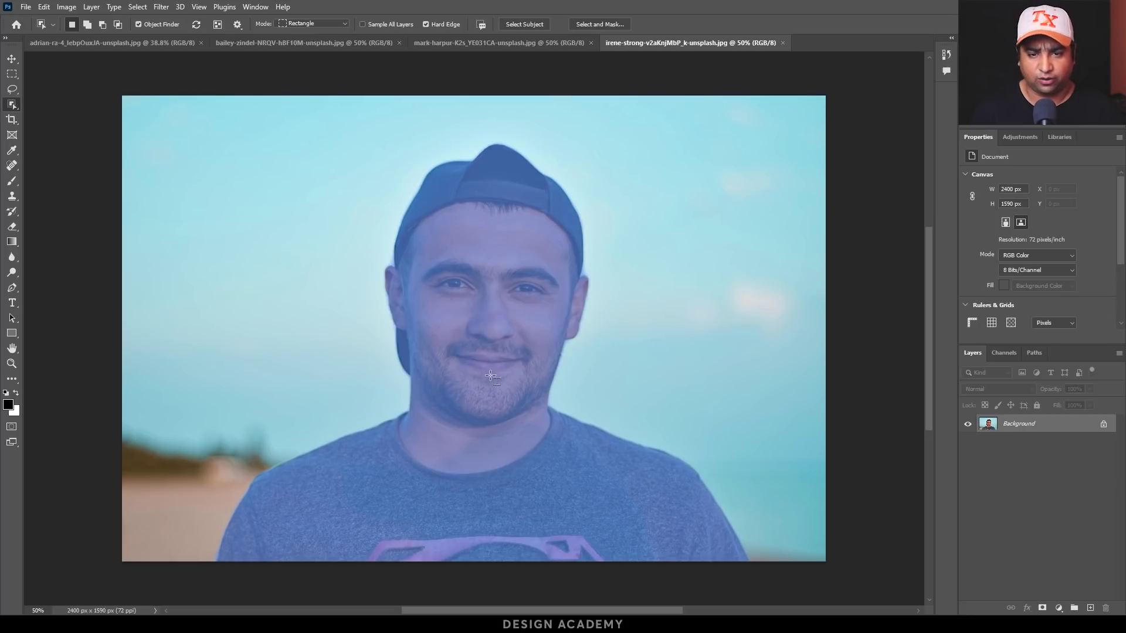
click(477, 362)
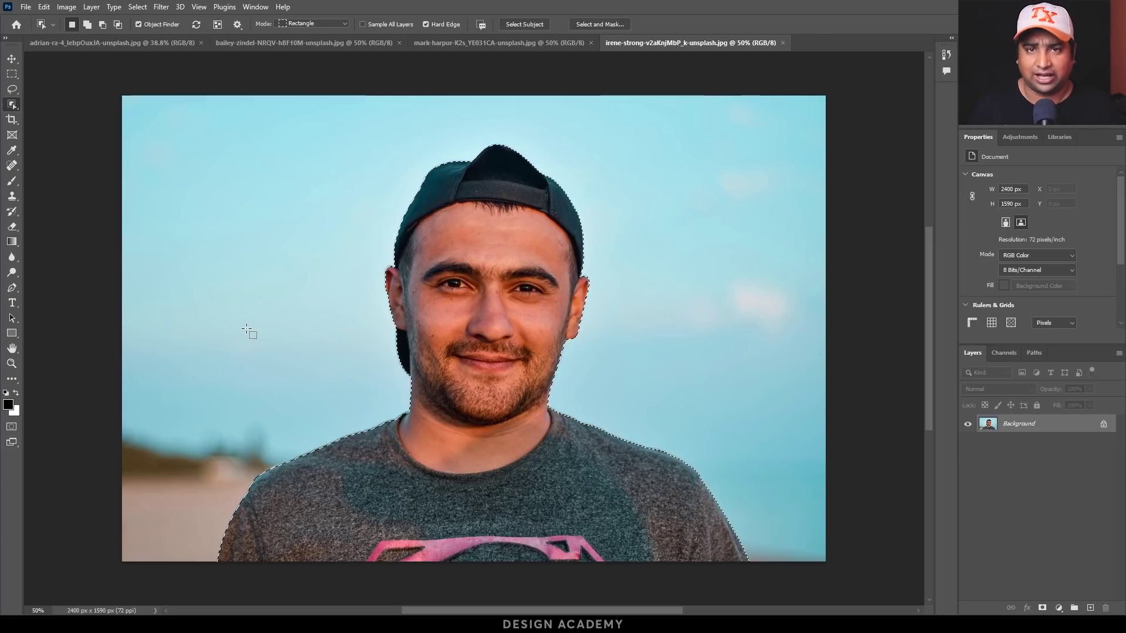
key(v)
scroll(469, 257, up, 1)
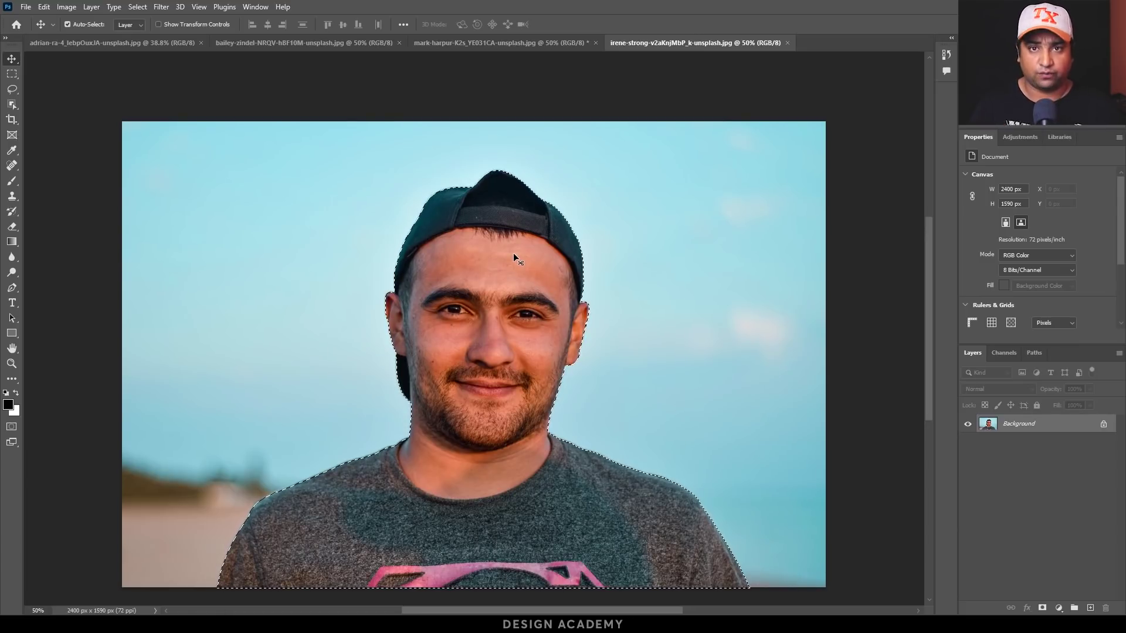
drag(513, 252, 484, 274)
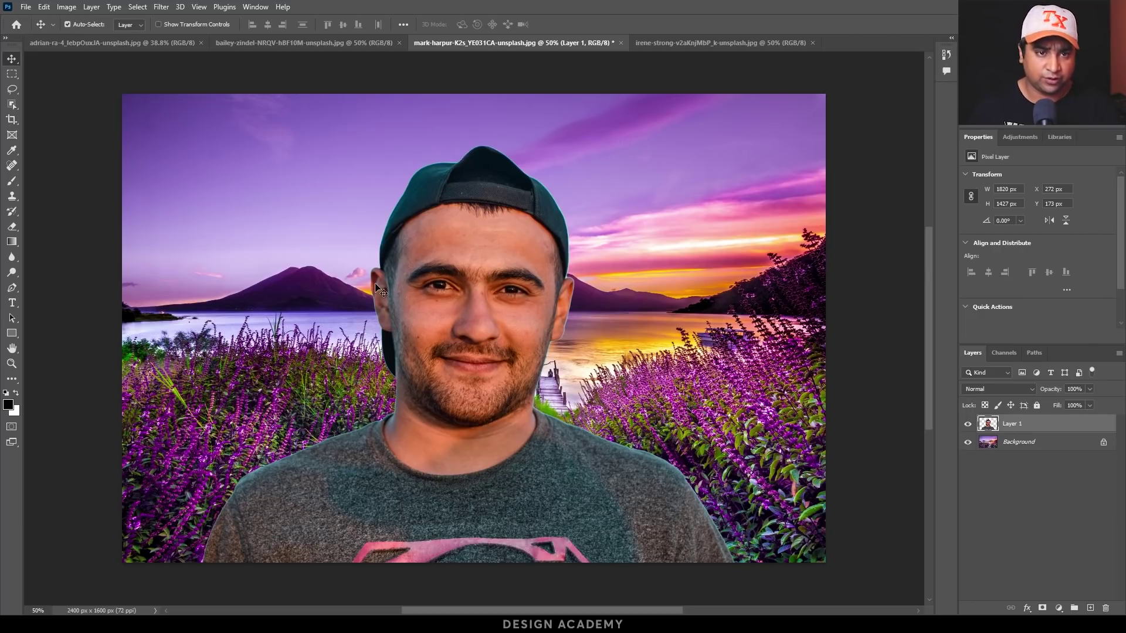
Apply the Harmonization neural filter to the man's layer with Background as reference and strength 85, output to a new layer
click(161, 7)
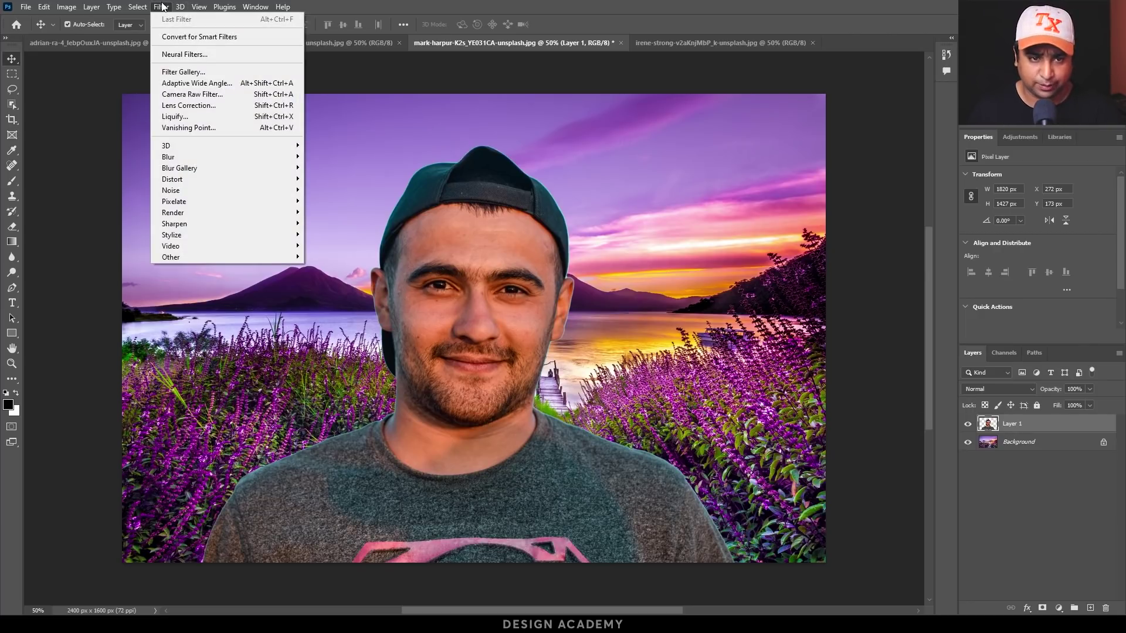
click(227, 50)
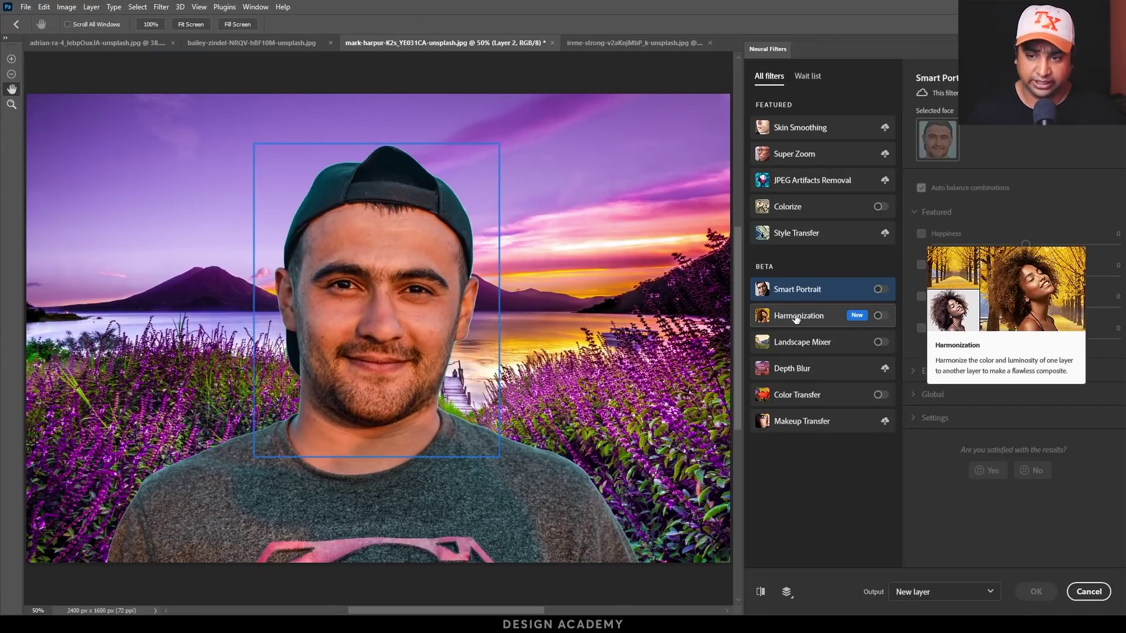
click(796, 317)
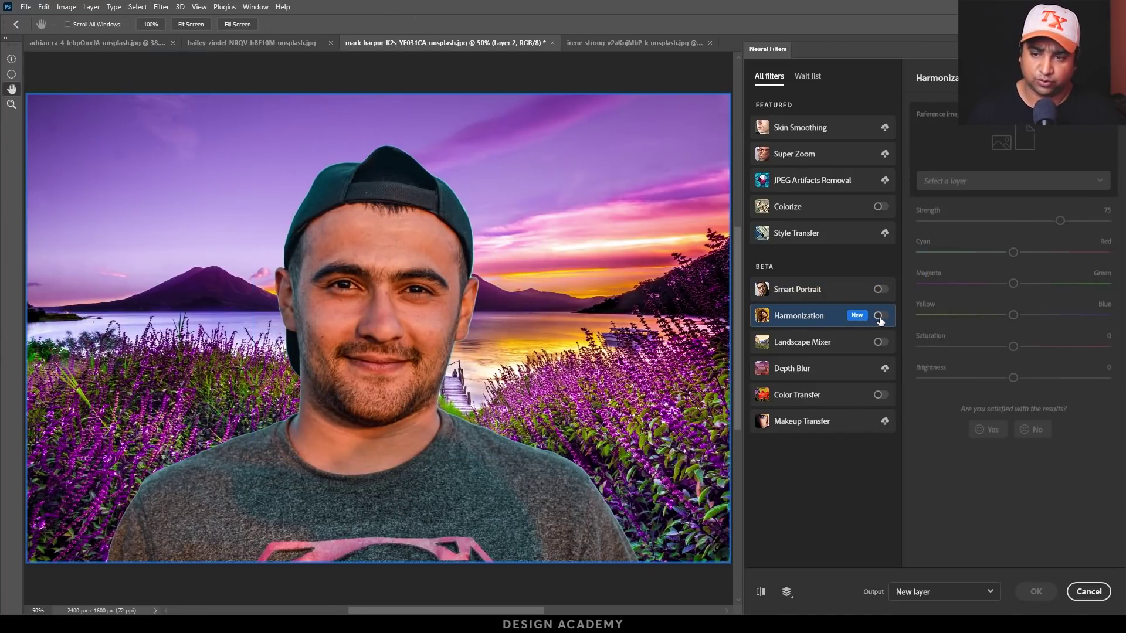
click(880, 317)
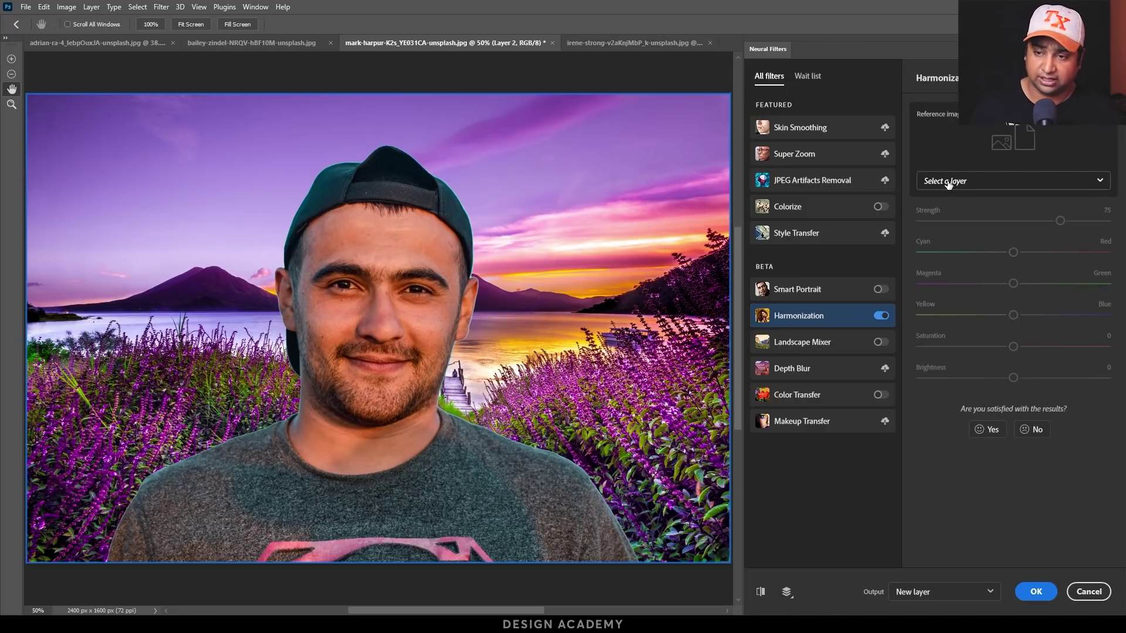
click(949, 183)
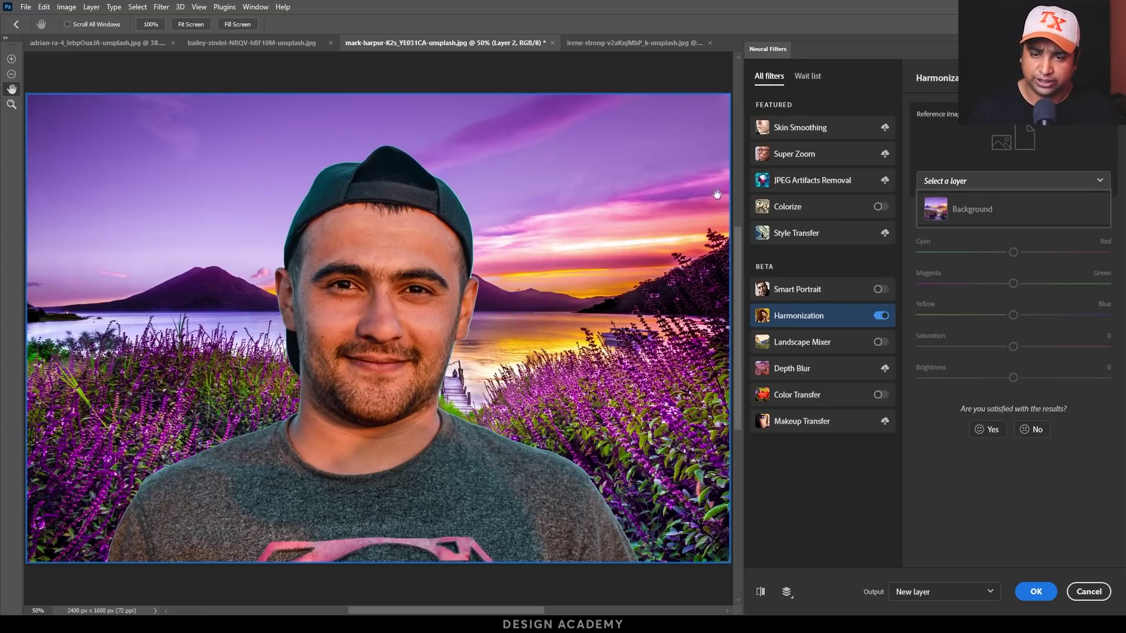
click(973, 210)
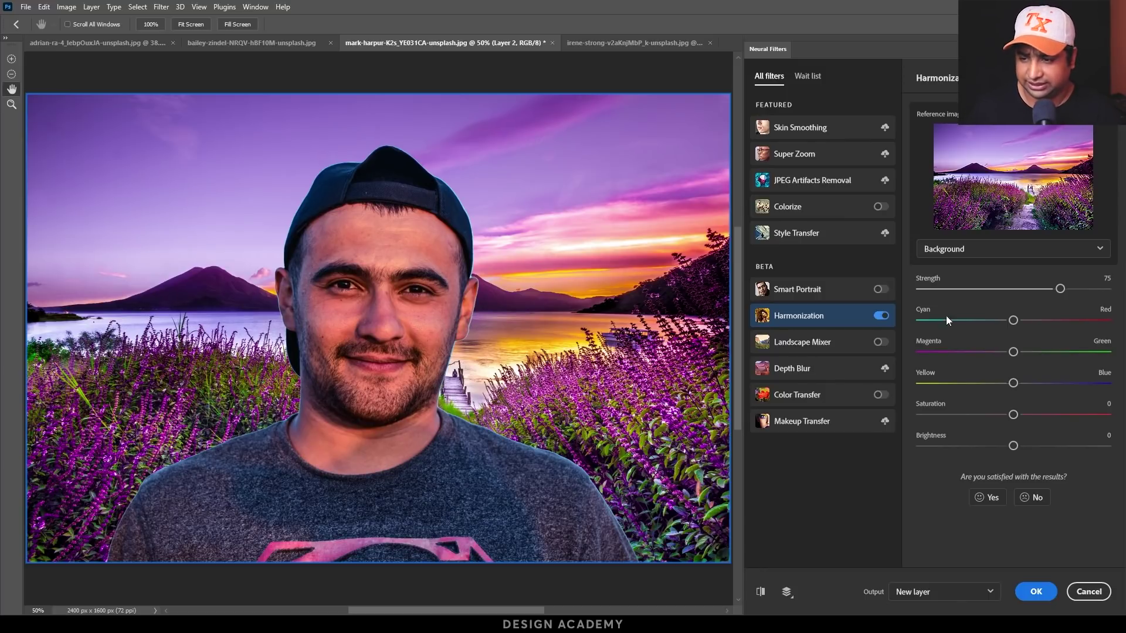
drag(1073, 288, 1082, 289)
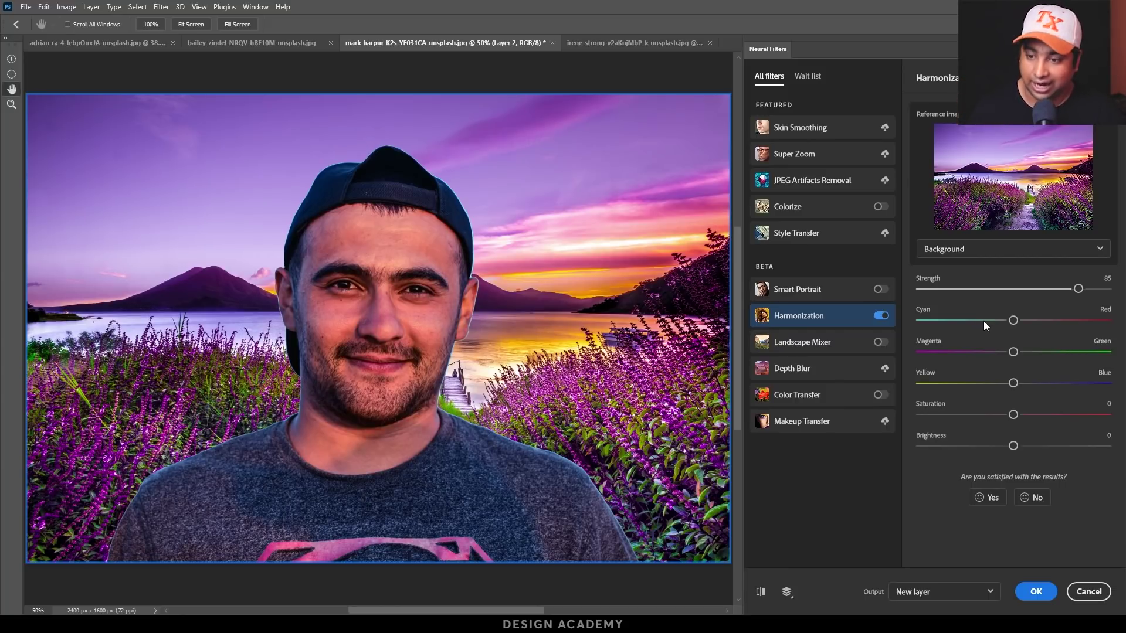
click(1028, 597)
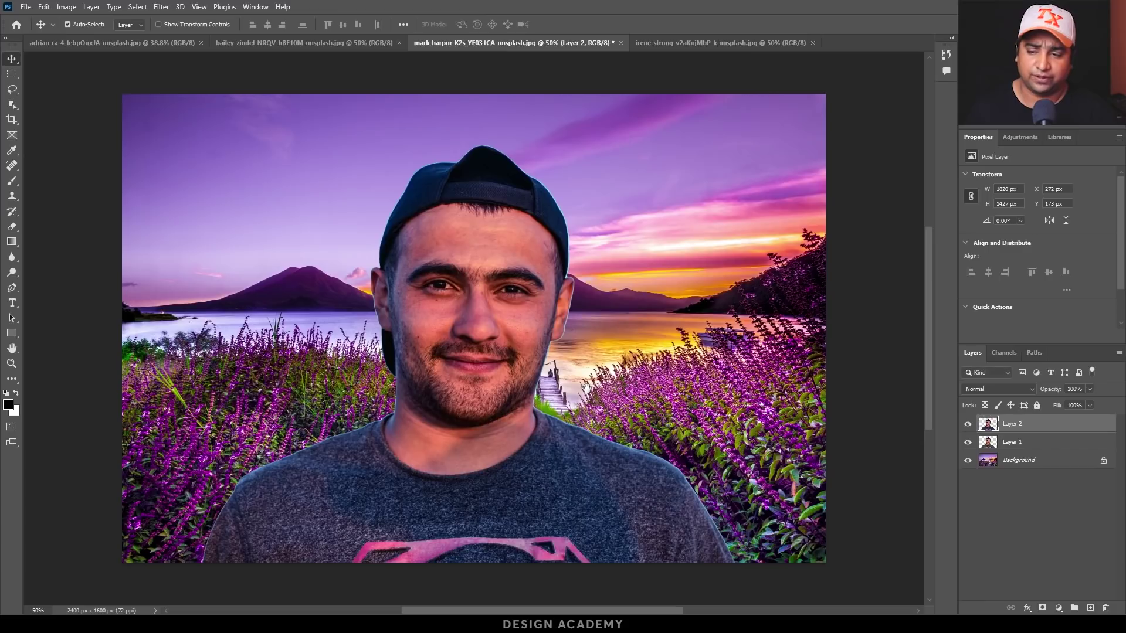
Hide Layer 1, switch Layer 2 and Background off and on to compare them, and inspect the cut-out edge around the man's ear
click(969, 443)
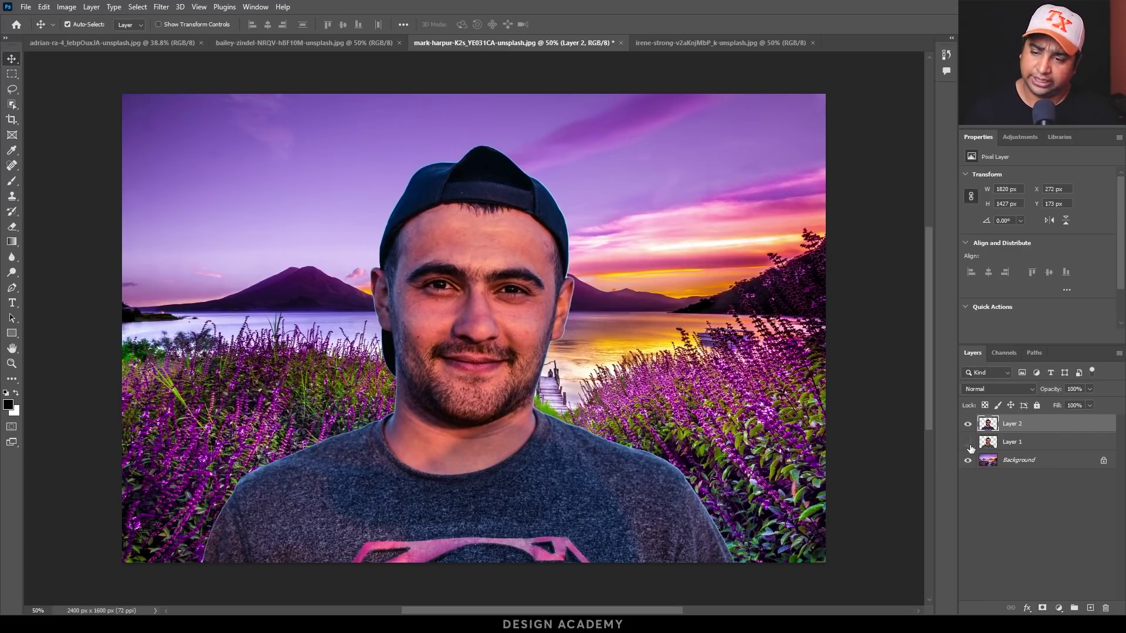
click(968, 461)
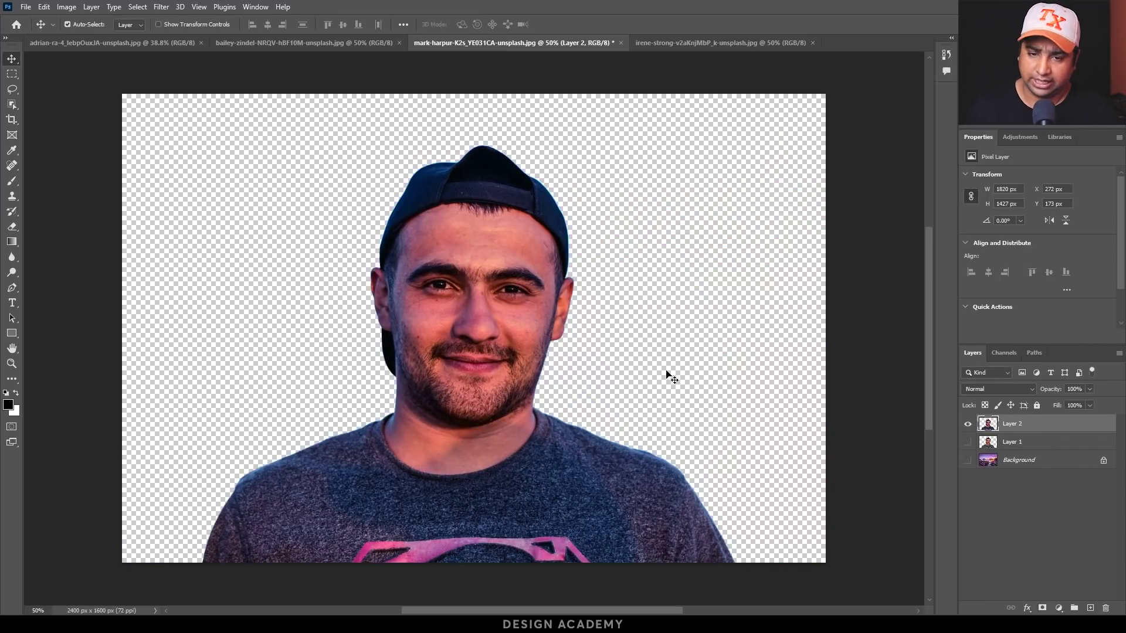
click(968, 424)
click(968, 442)
click(968, 443)
click(968, 460)
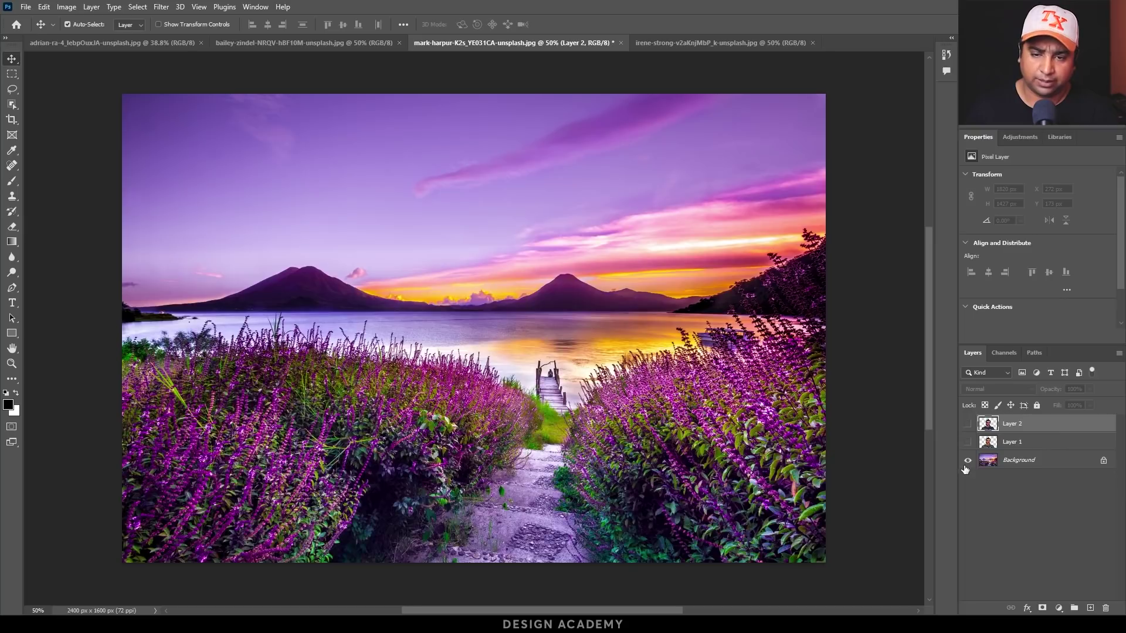
click(968, 424)
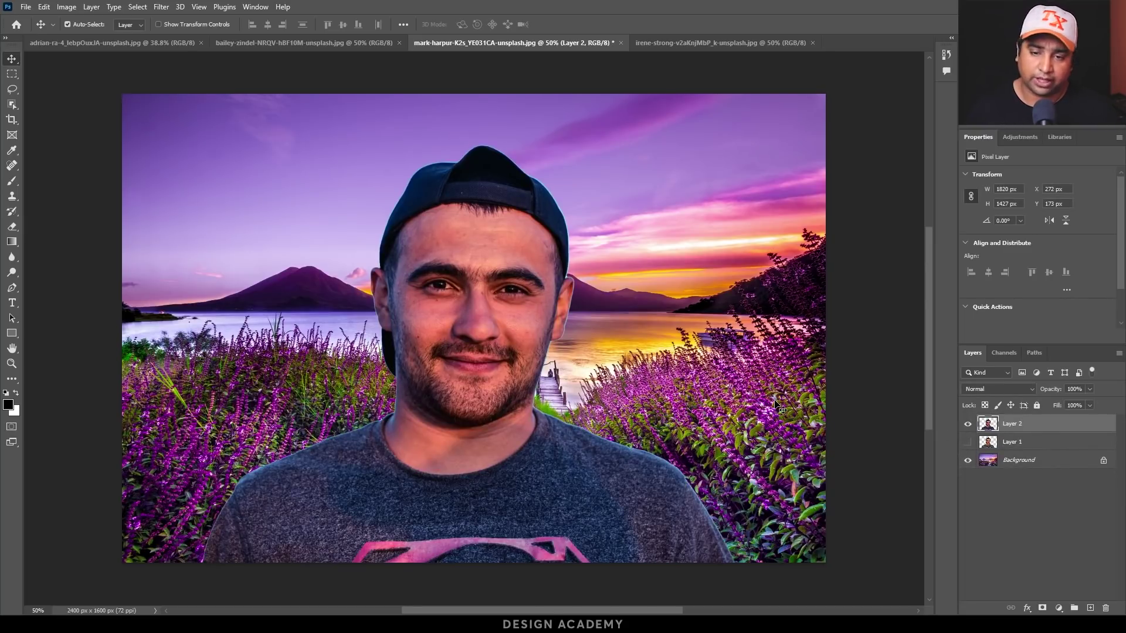
ctrl+click(567, 286)
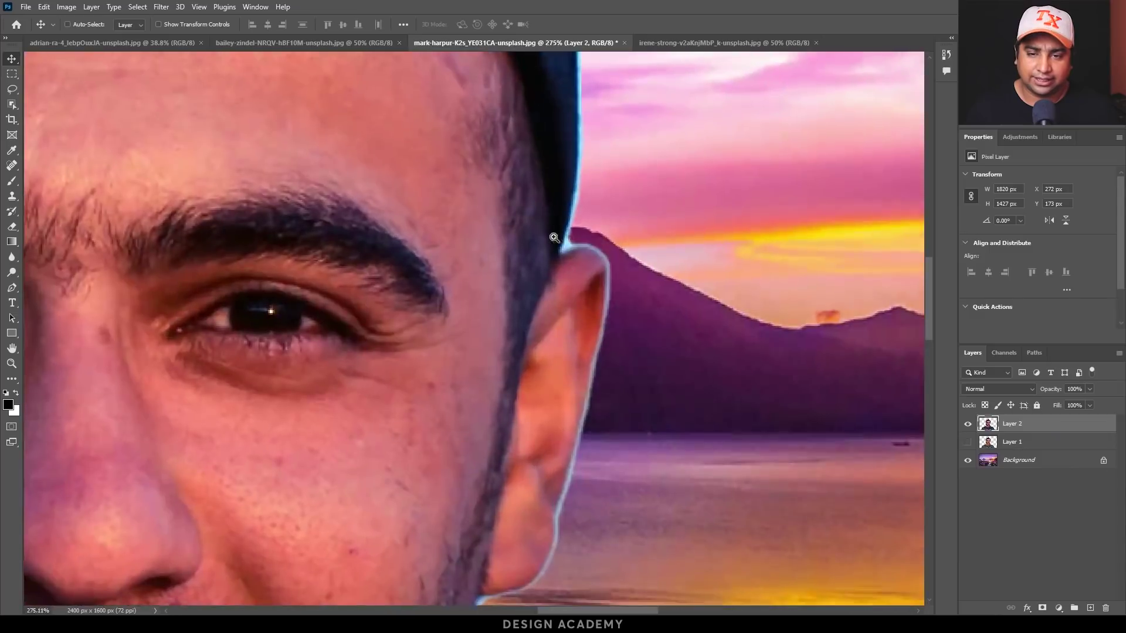
drag(593, 271, 523, 286)
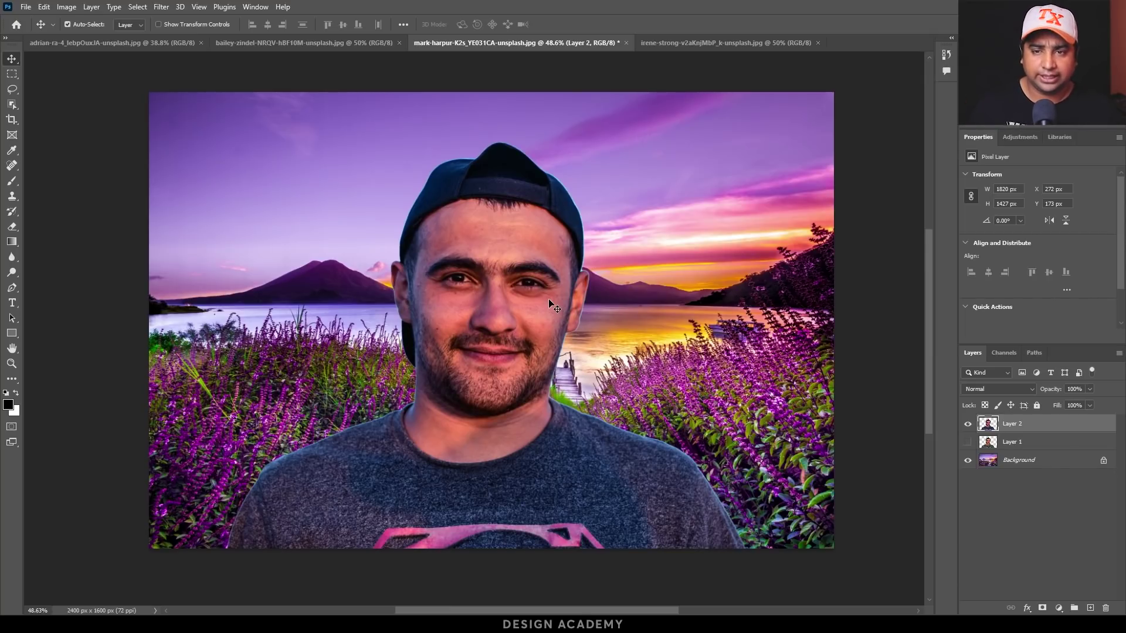
Switch to the photo of the river valley with teal mountains and enable the Landscape Mixer neural filter
click(661, 44)
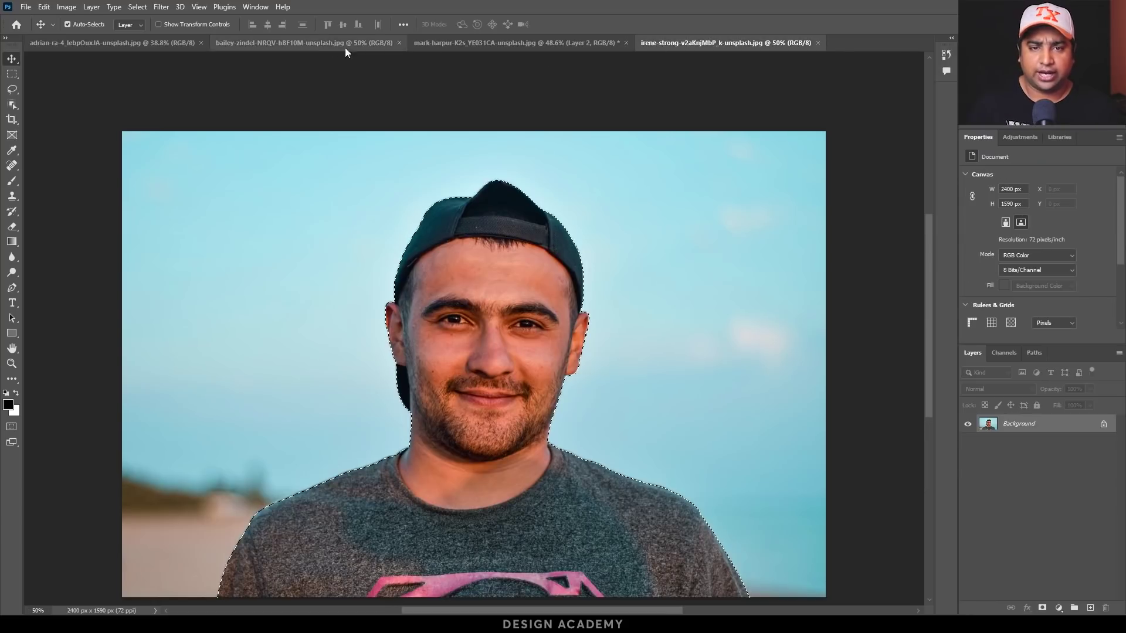
click(345, 47)
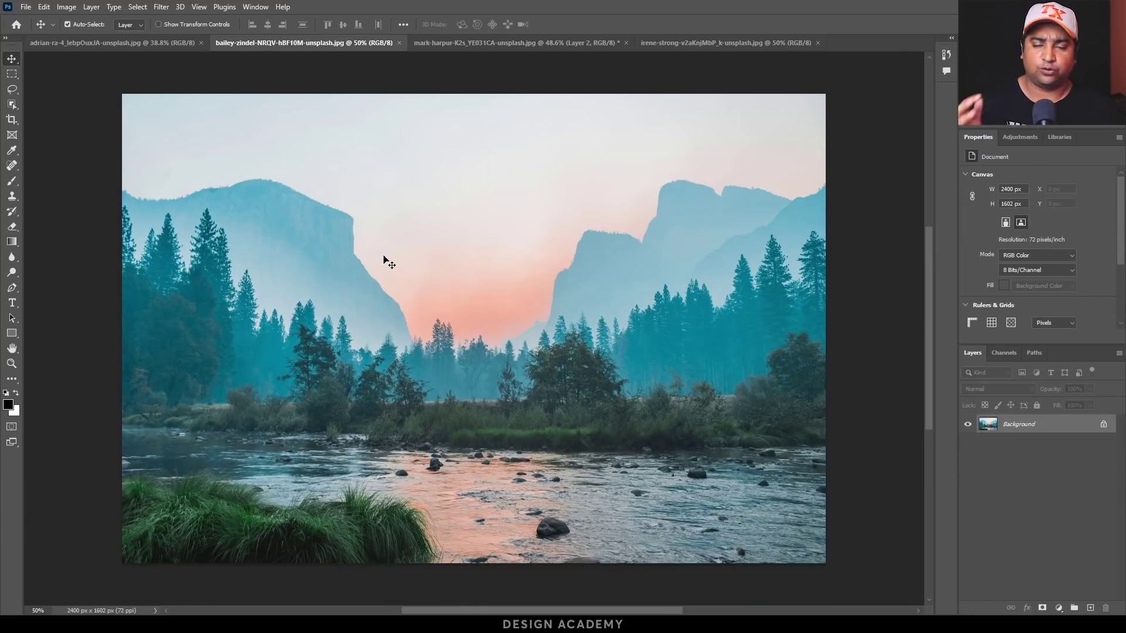
click(161, 7)
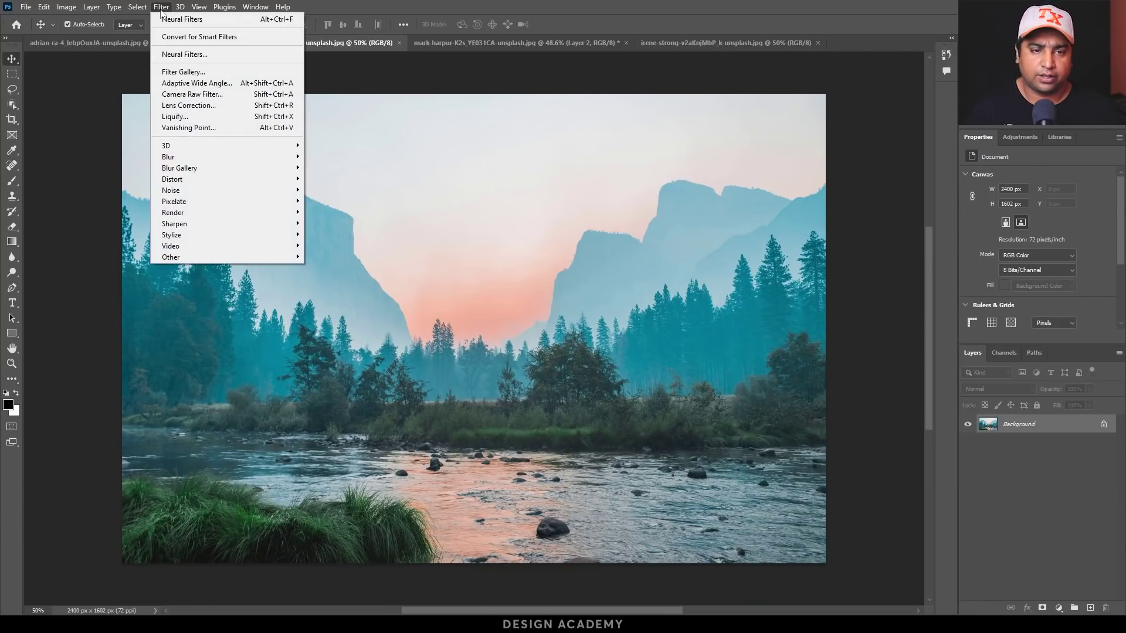
click(206, 54)
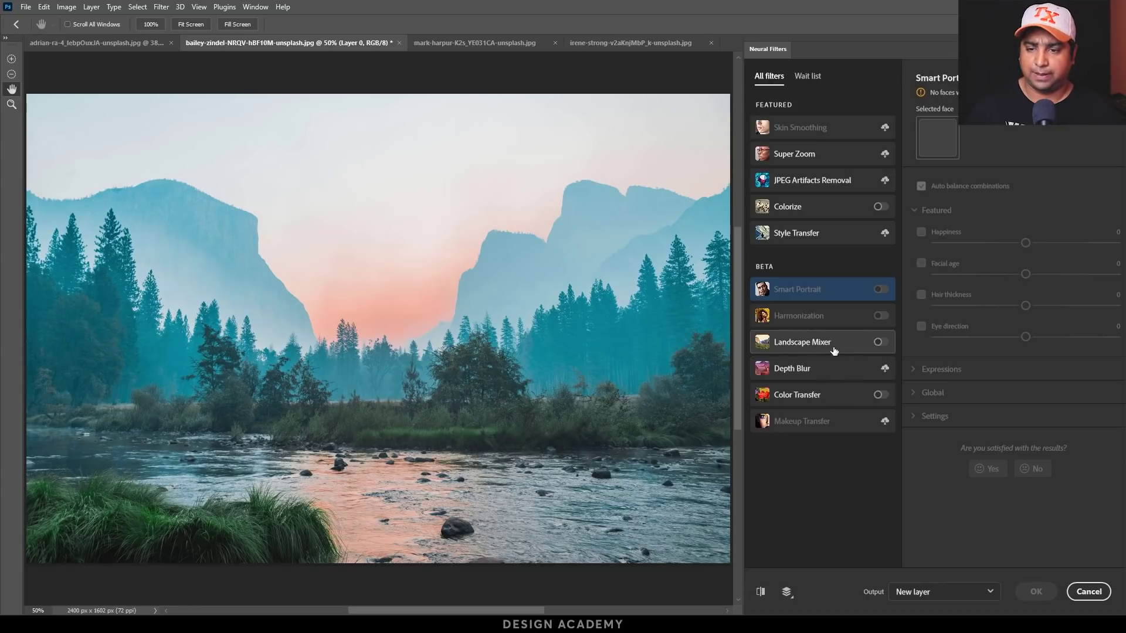
click(867, 347)
click(880, 343)
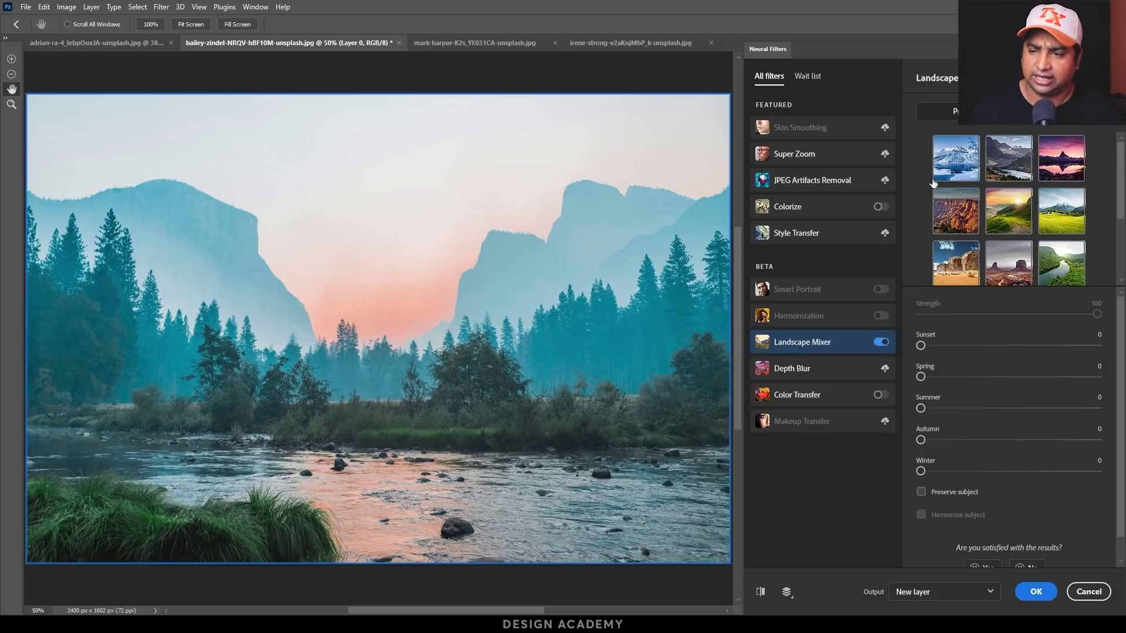
Try the snowy mountain and green river valley landscape presets, and compare the green one with the original photo
click(961, 173)
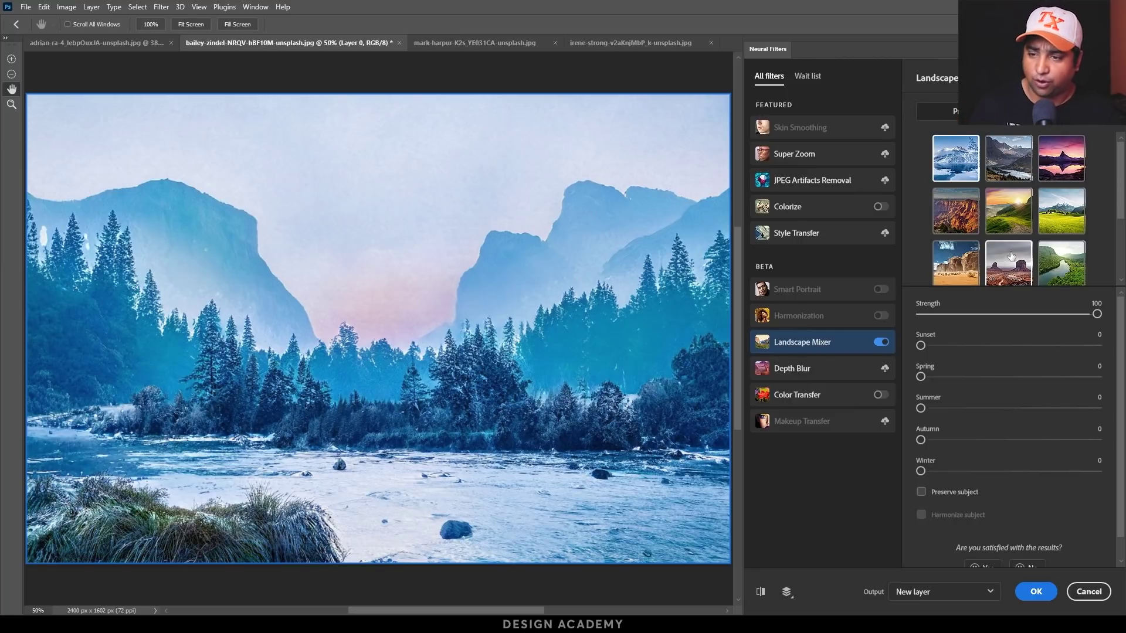
scroll(1010, 258, down, 2)
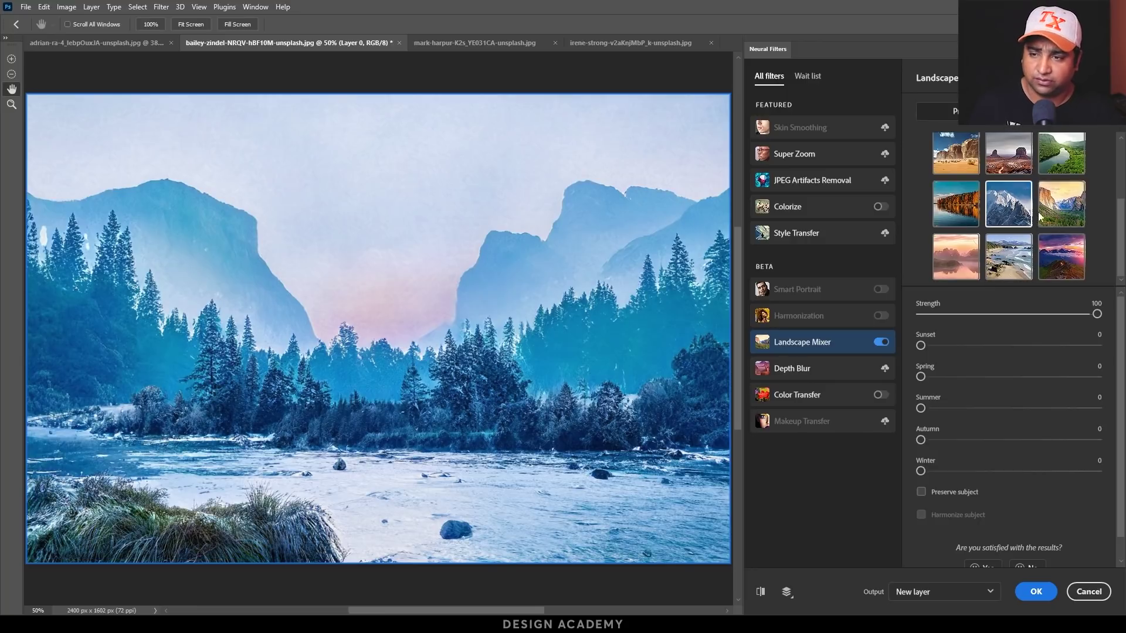
click(1064, 169)
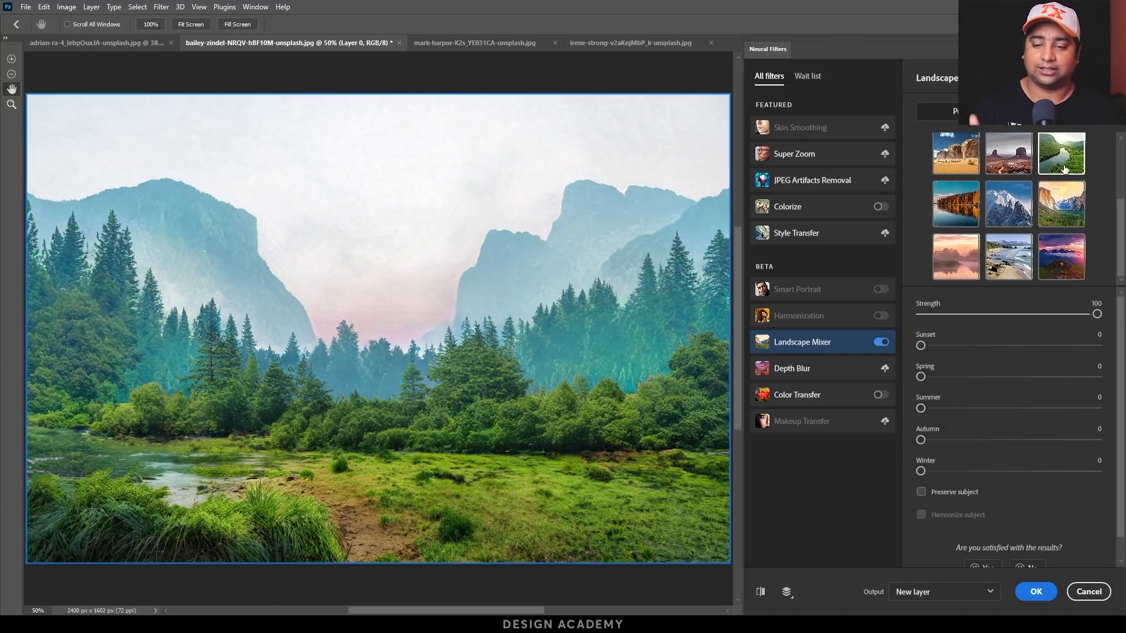
click(761, 593)
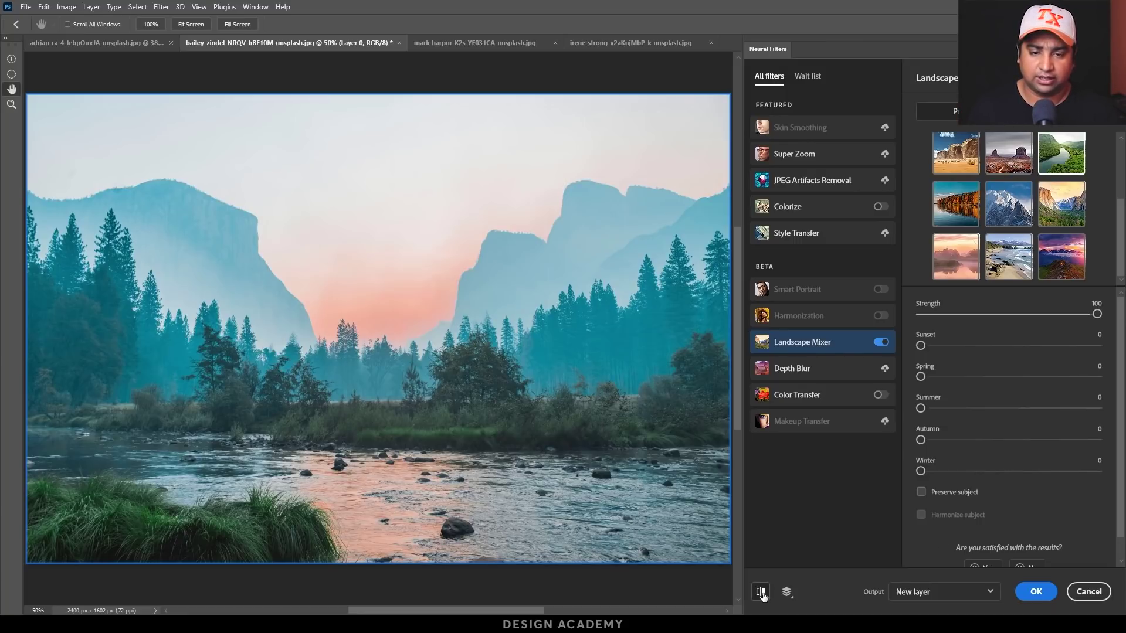
click(761, 592)
click(761, 593)
click(761, 593)
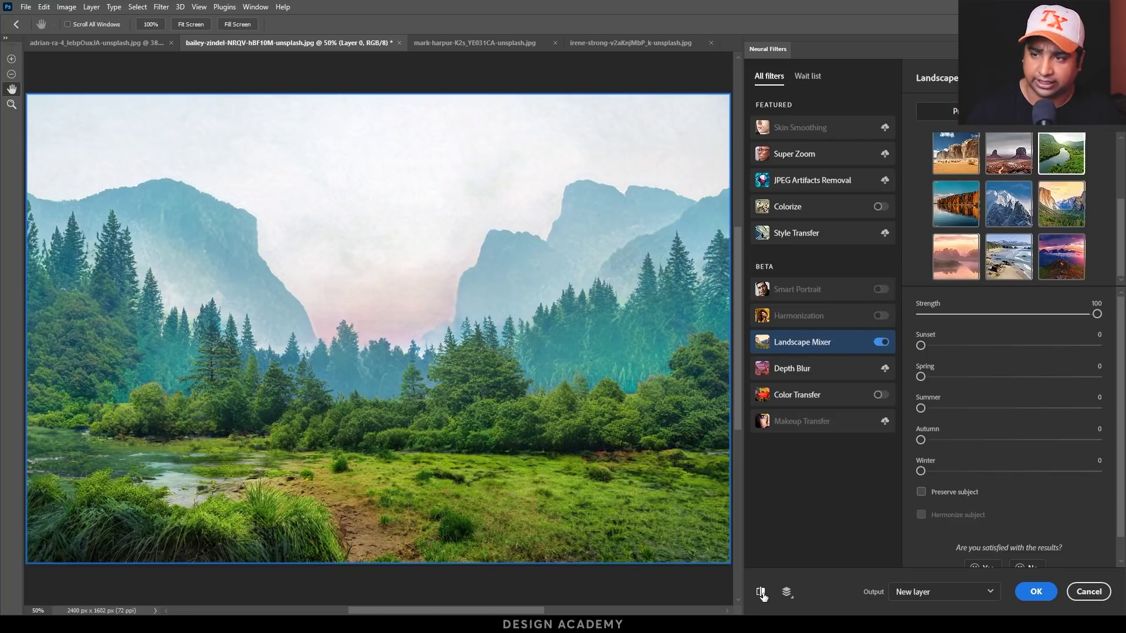
Apply the purple lake sunset composite as a custom landscape style on a new layer, and toggle that layer to compare with the original
click(1041, 111)
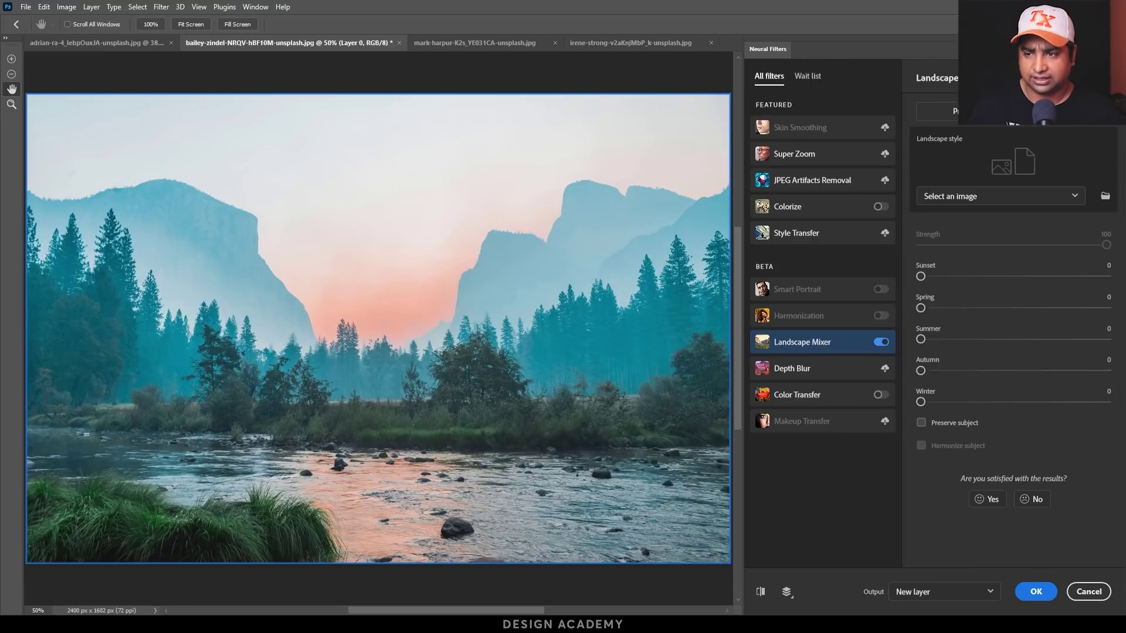
click(984, 198)
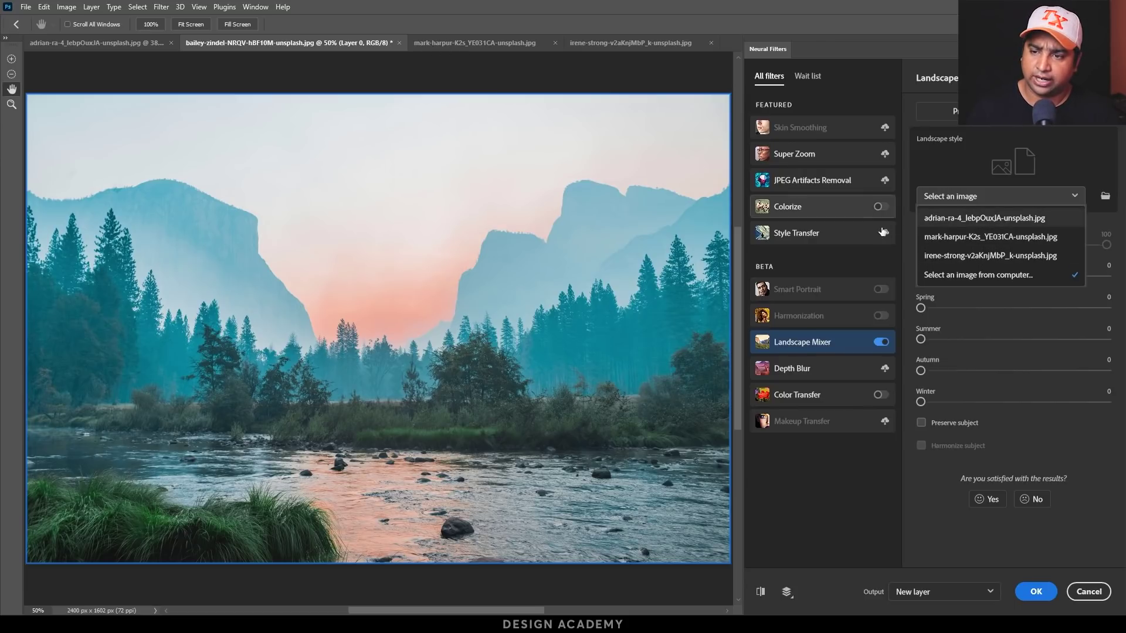
click(942, 238)
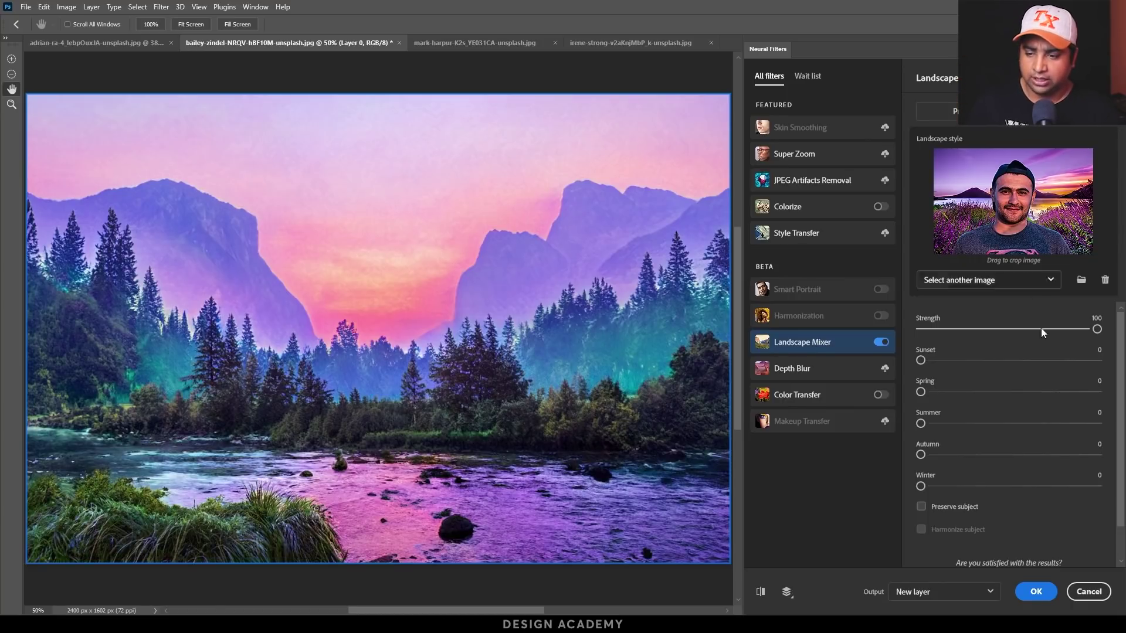
click(1036, 592)
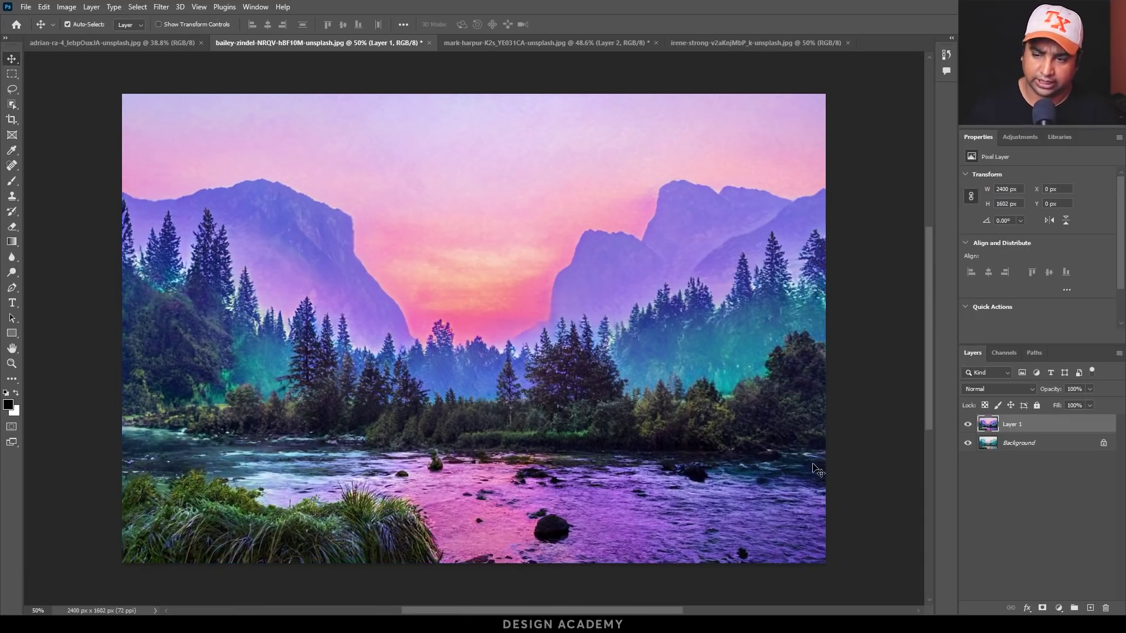
click(968, 427)
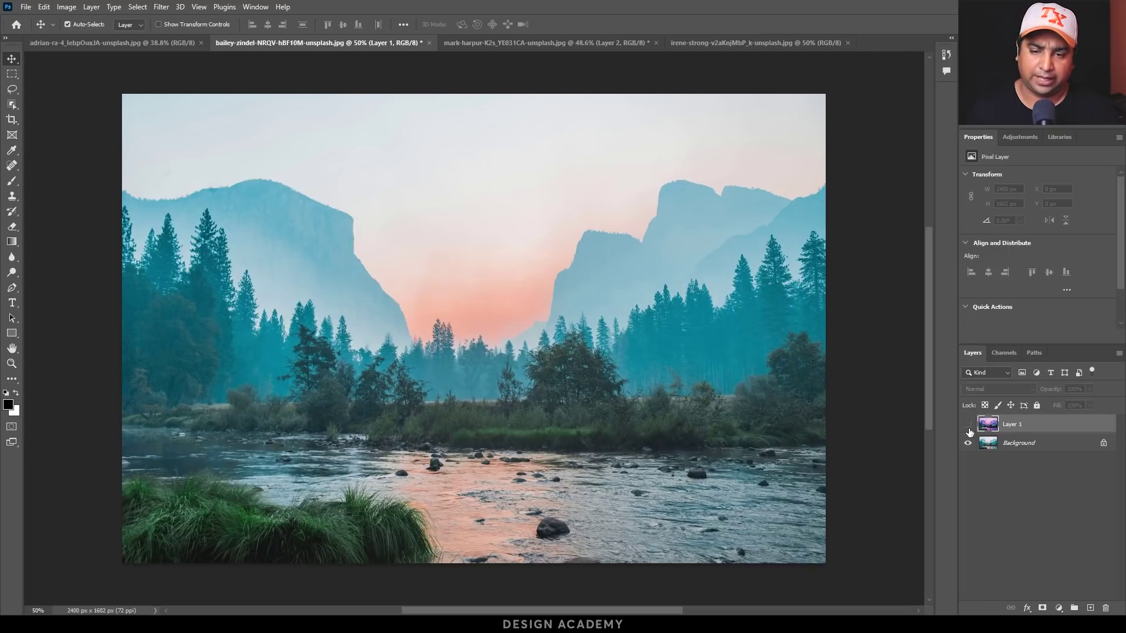
click(968, 425)
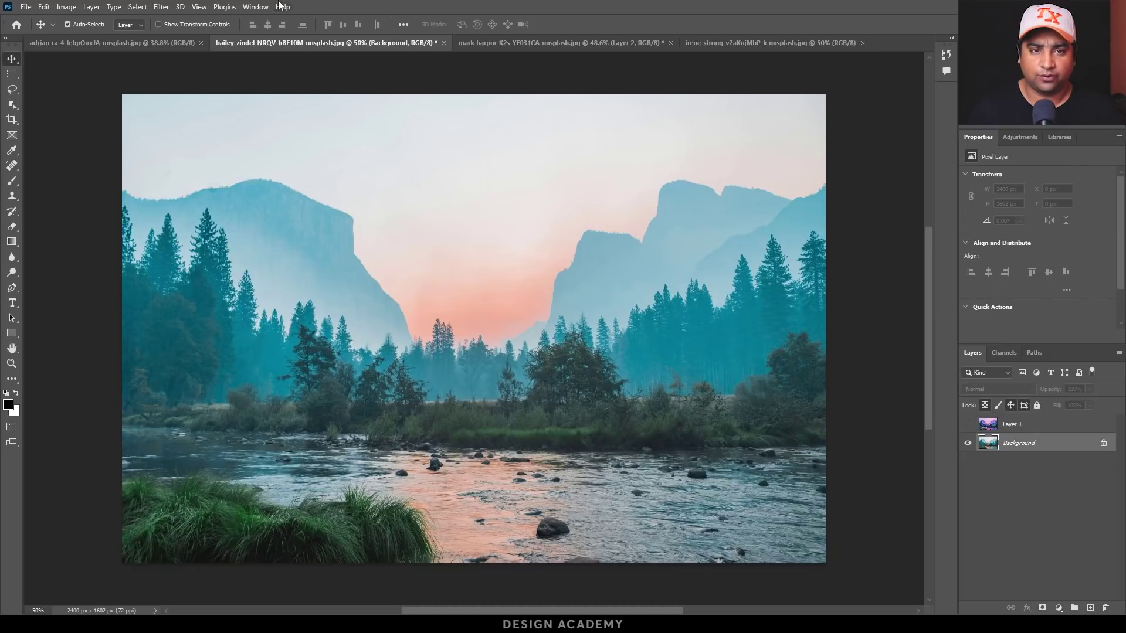
Try the Color Transfer neural filter on the Background layer with the sunset lake, yellow flower, desert road and purple petal presets
click(161, 7)
click(194, 57)
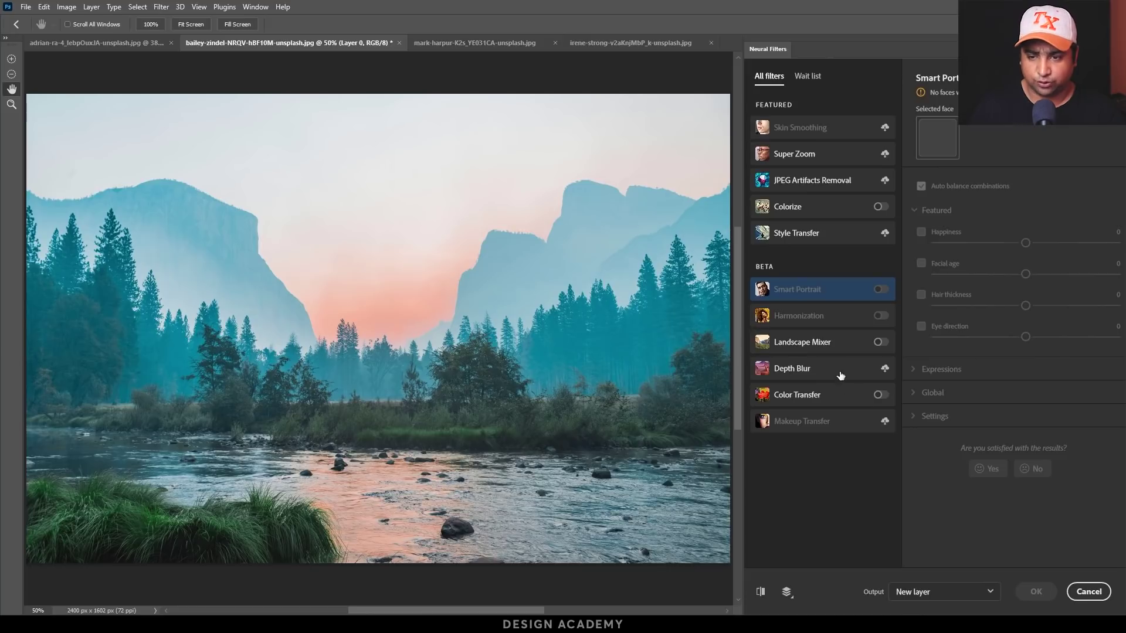
click(878, 396)
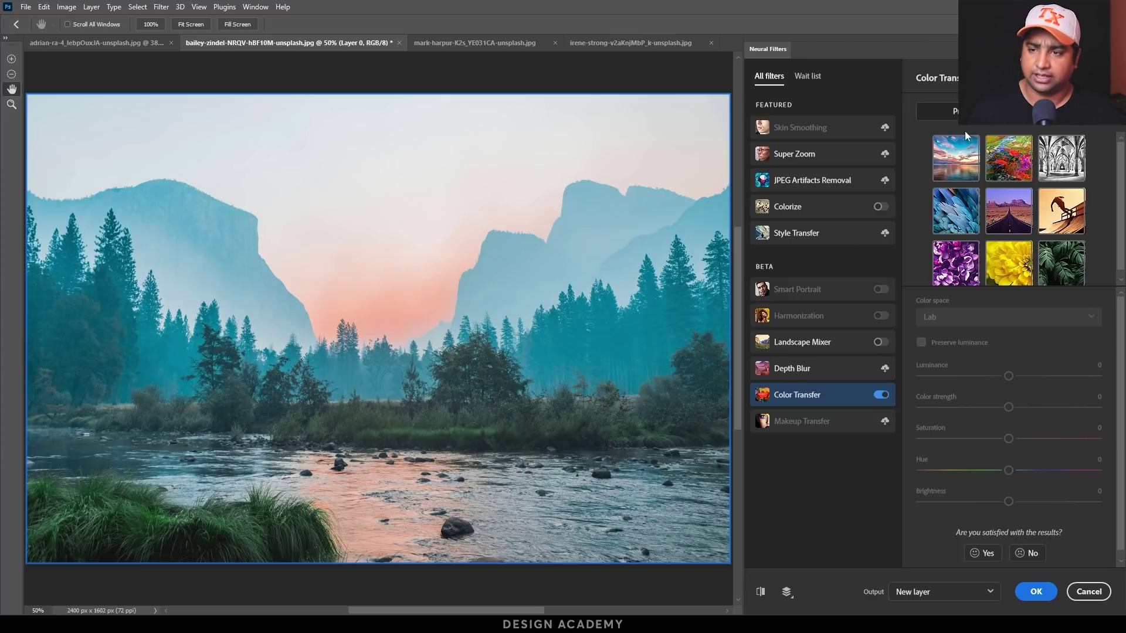
click(968, 168)
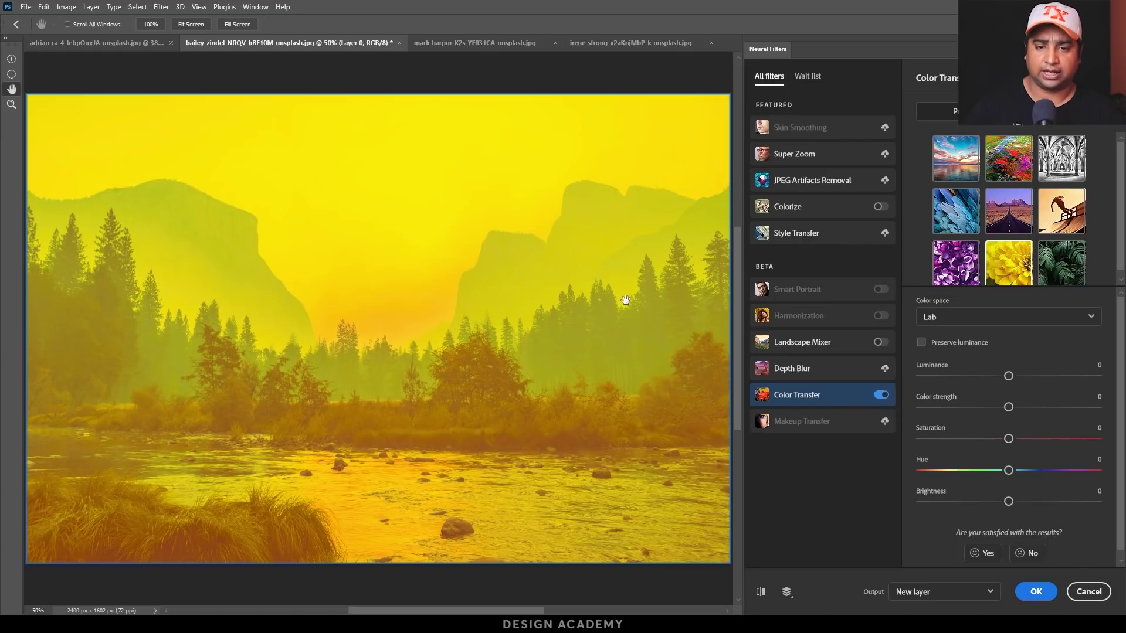
click(1009, 211)
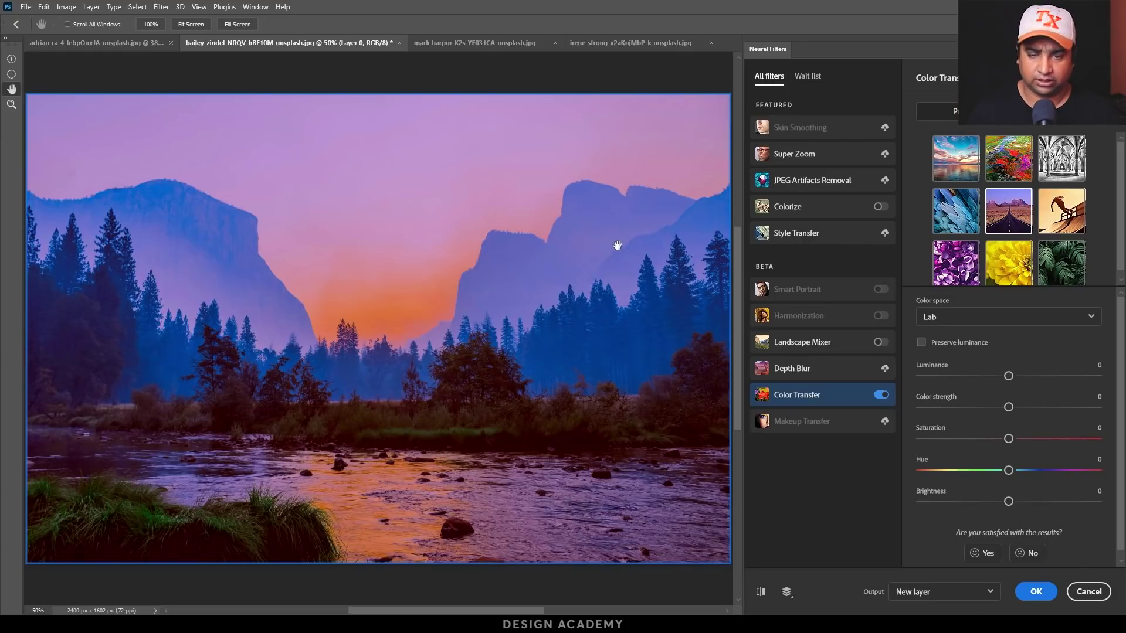
click(943, 271)
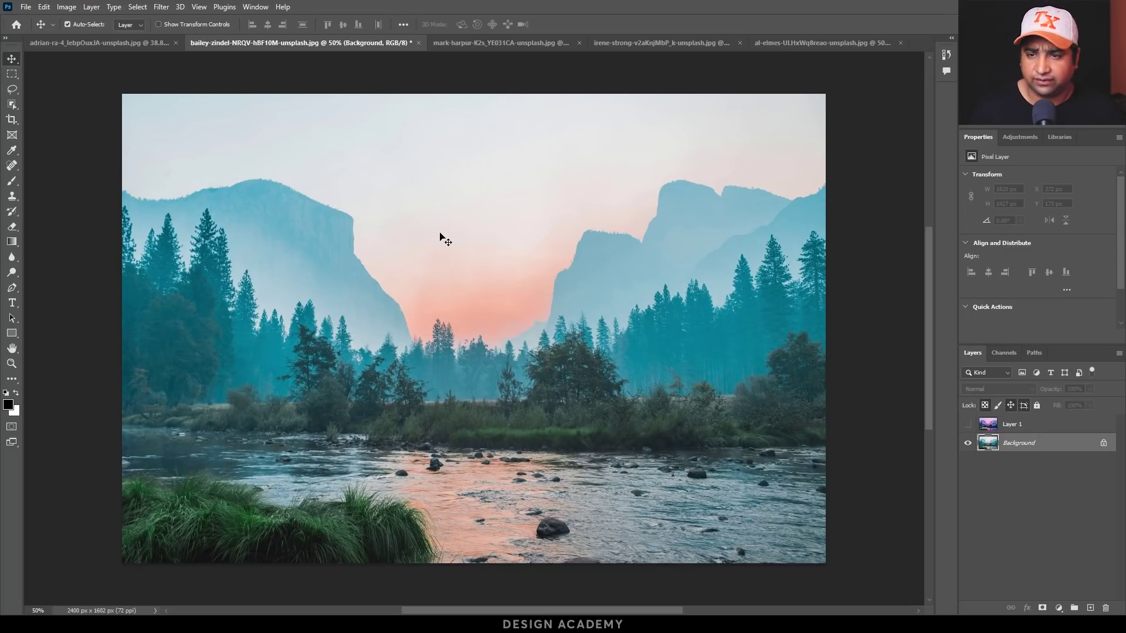
Switch to the photo of the champagne toast at a dinner party and enable the Color Transfer neural filter
click(783, 48)
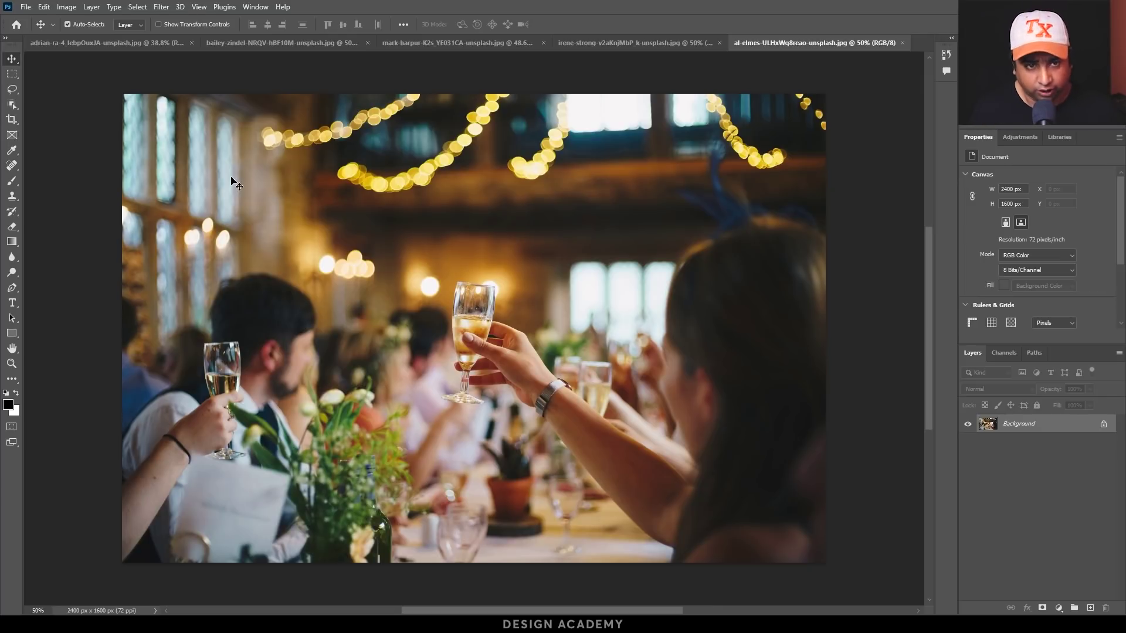
click(161, 6)
click(179, 53)
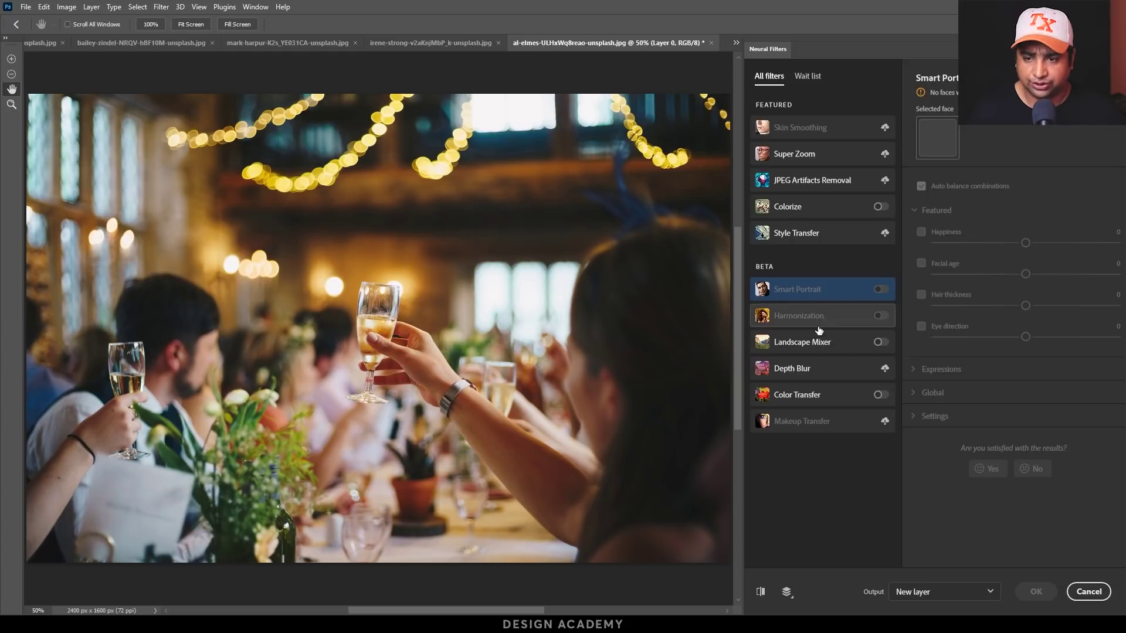
click(880, 395)
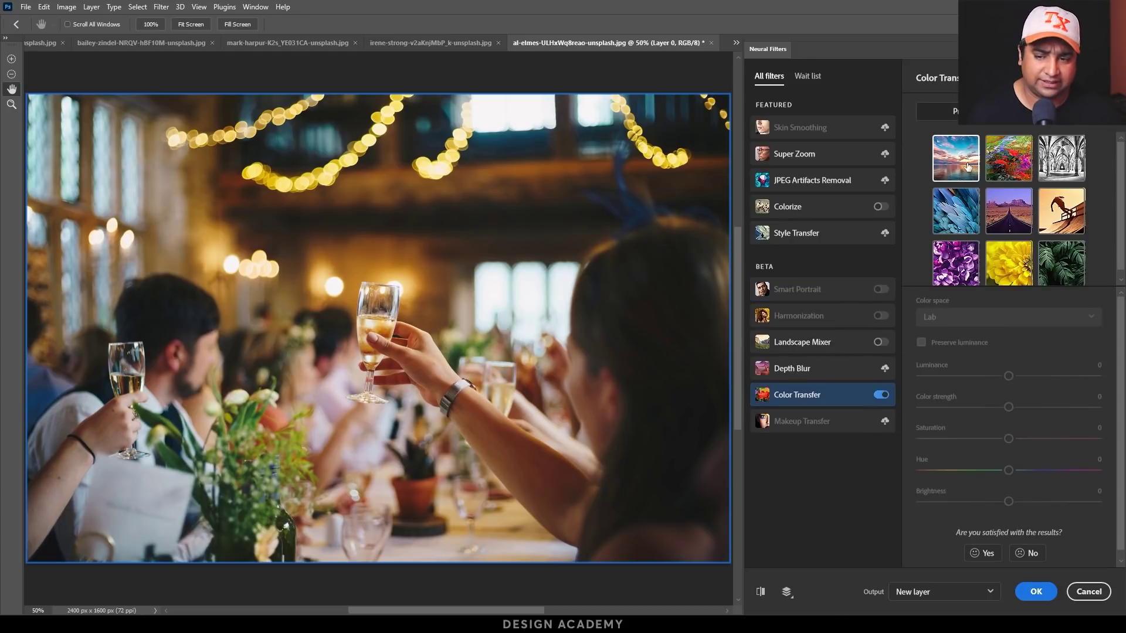
Try the desert road, black-and-white arches and sunset lake color presets on the toast photo
scroll(956, 258, down, 1)
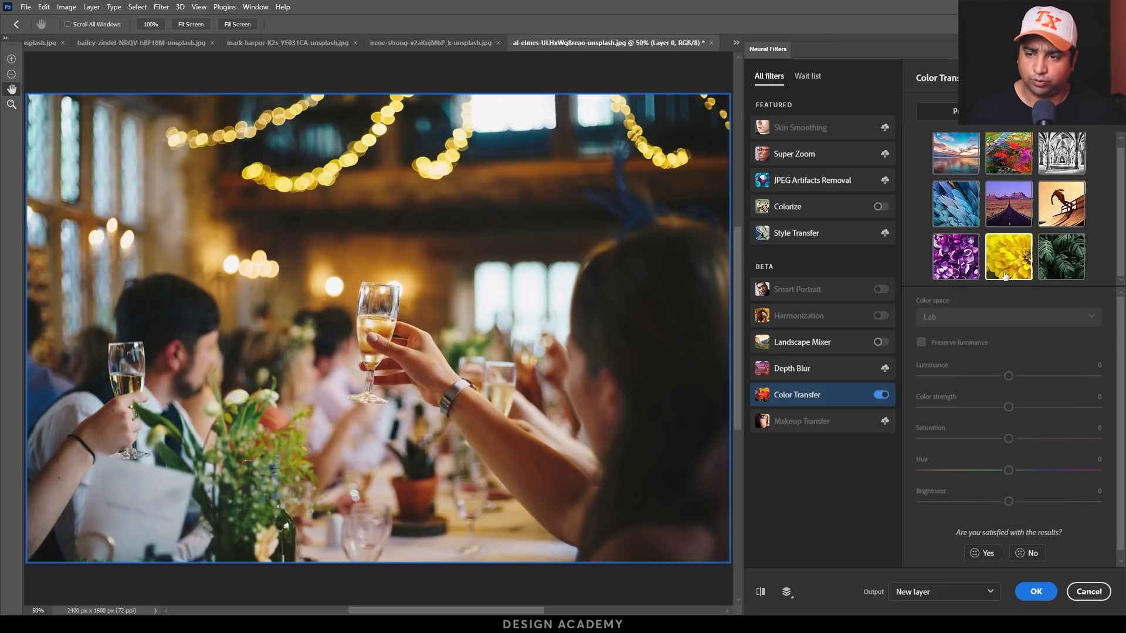
click(1025, 219)
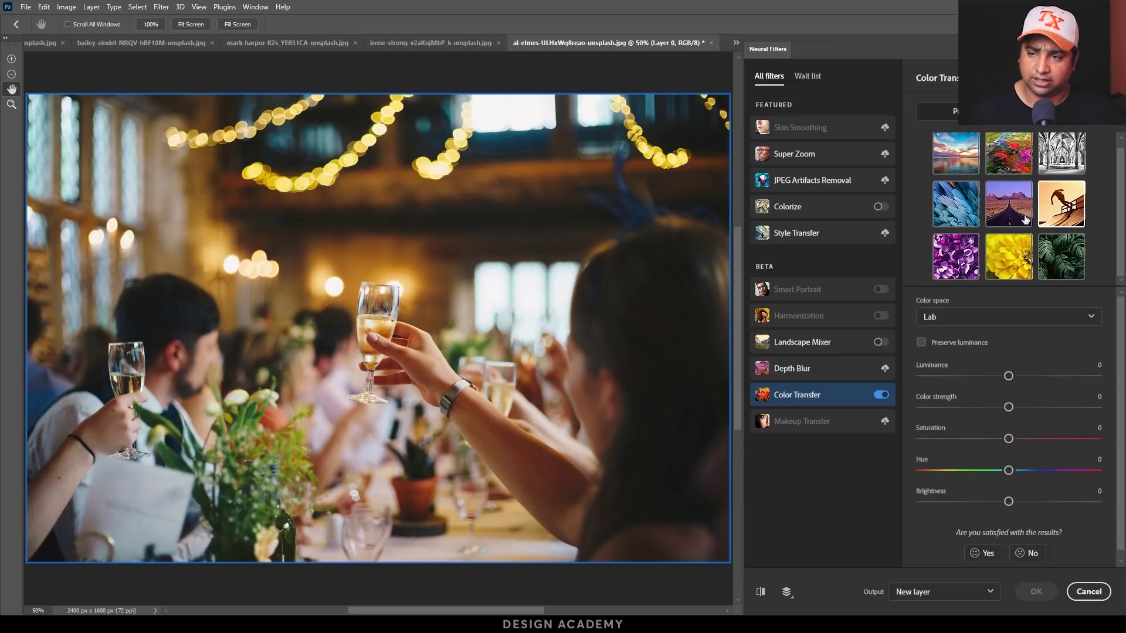
click(1062, 170)
scroll(1014, 235, up, 1)
click(962, 179)
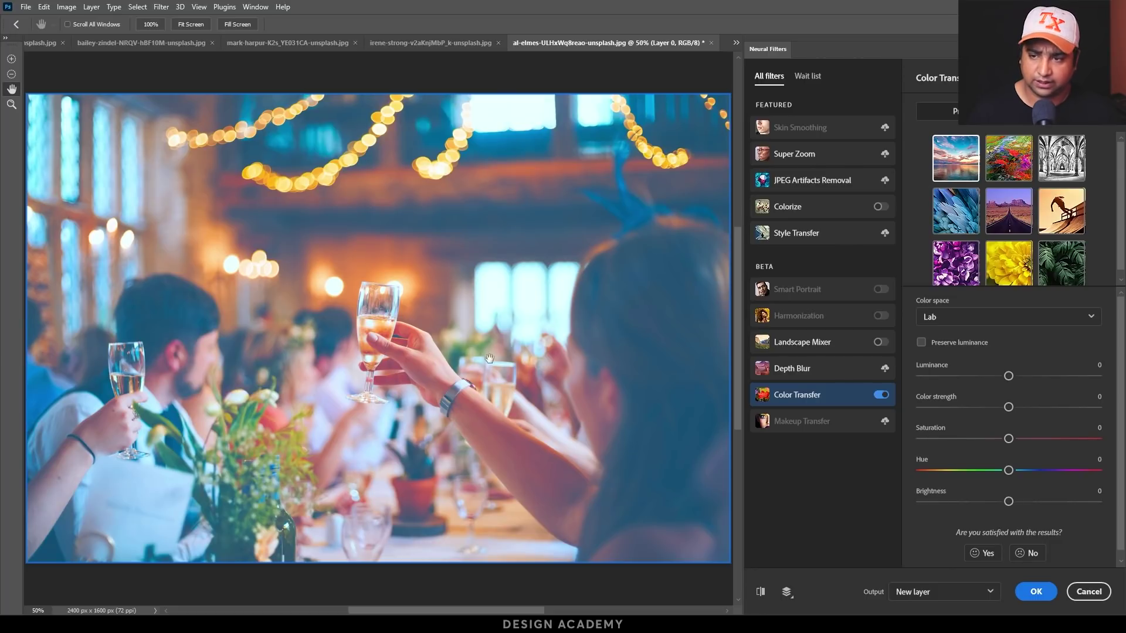
Switch Color Transfer to a custom reference image, trying the open portrait of the man in a cap and the photo of three robed figures
click(1050, 111)
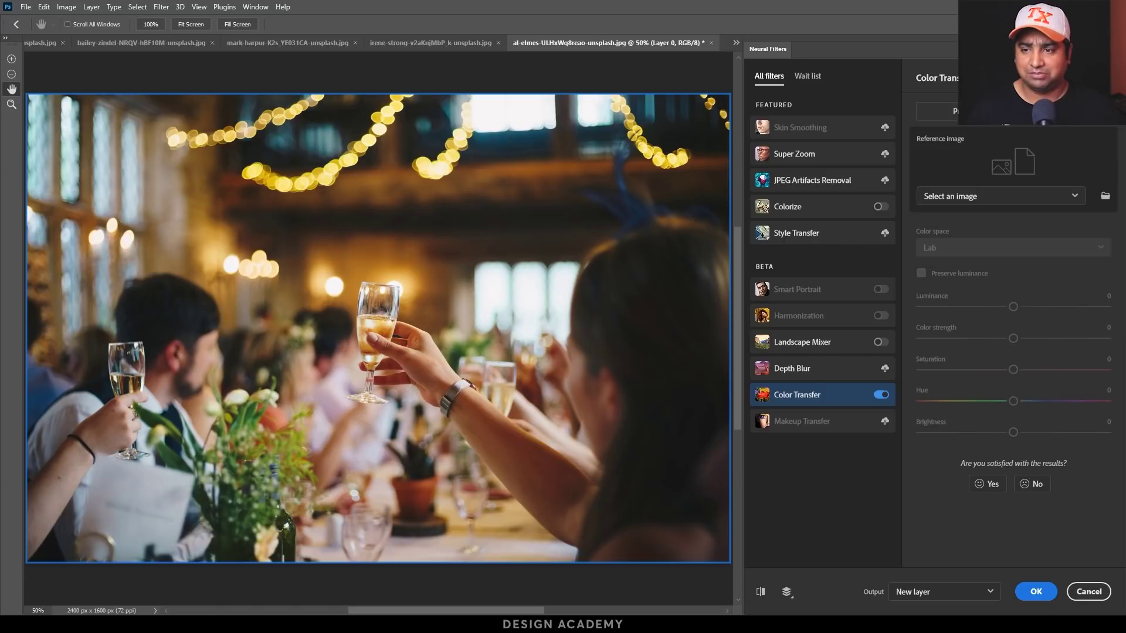
click(986, 195)
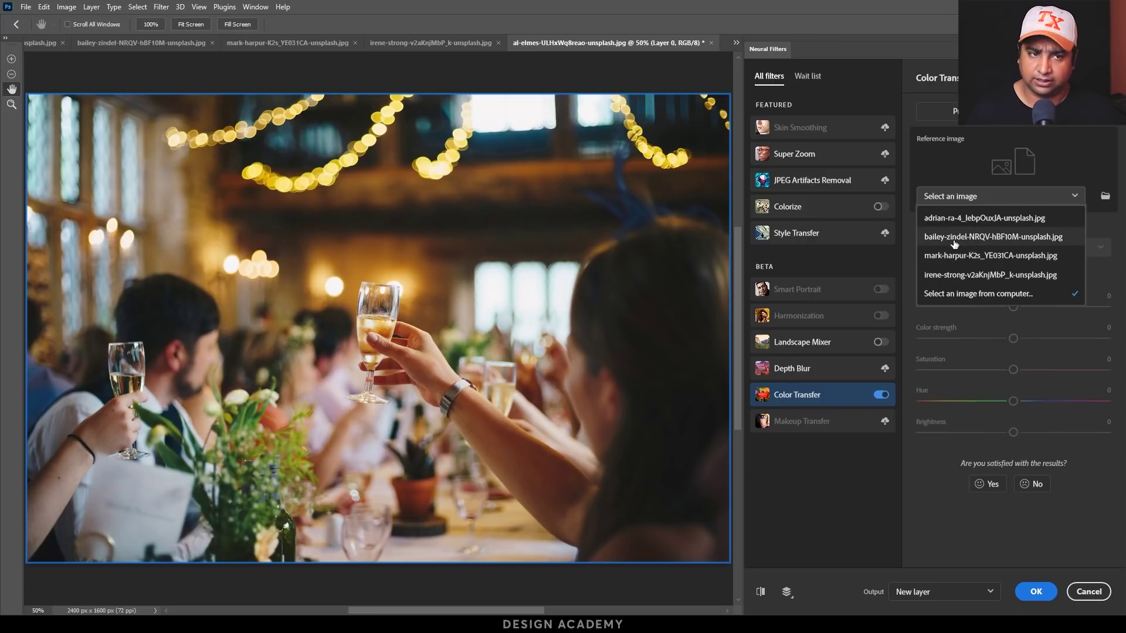
click(1038, 275)
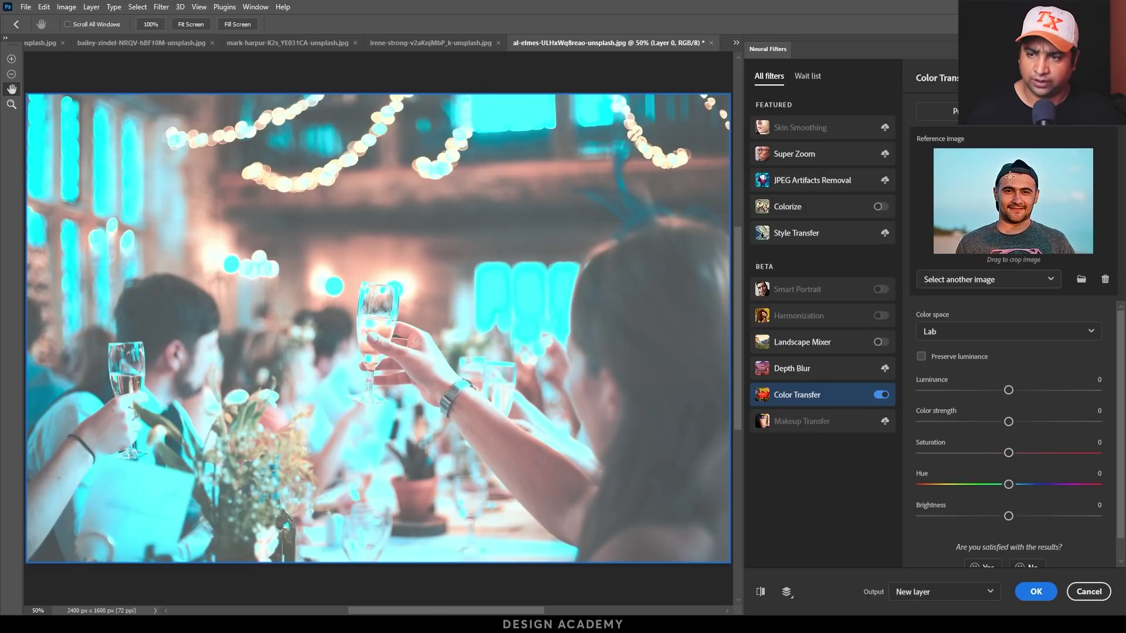
click(975, 279)
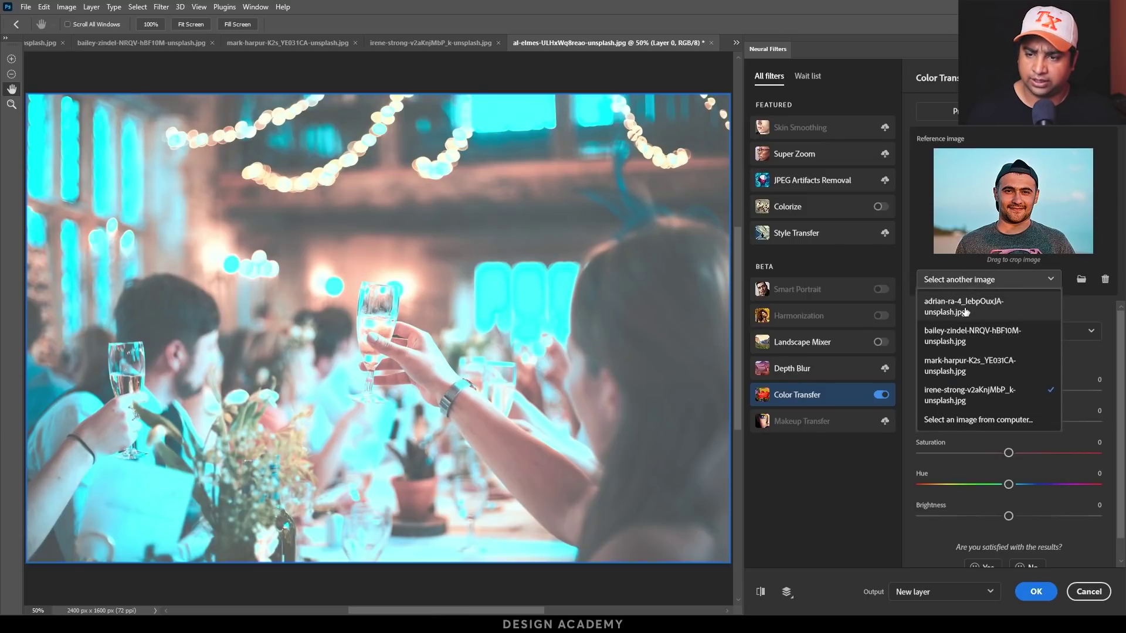
click(966, 312)
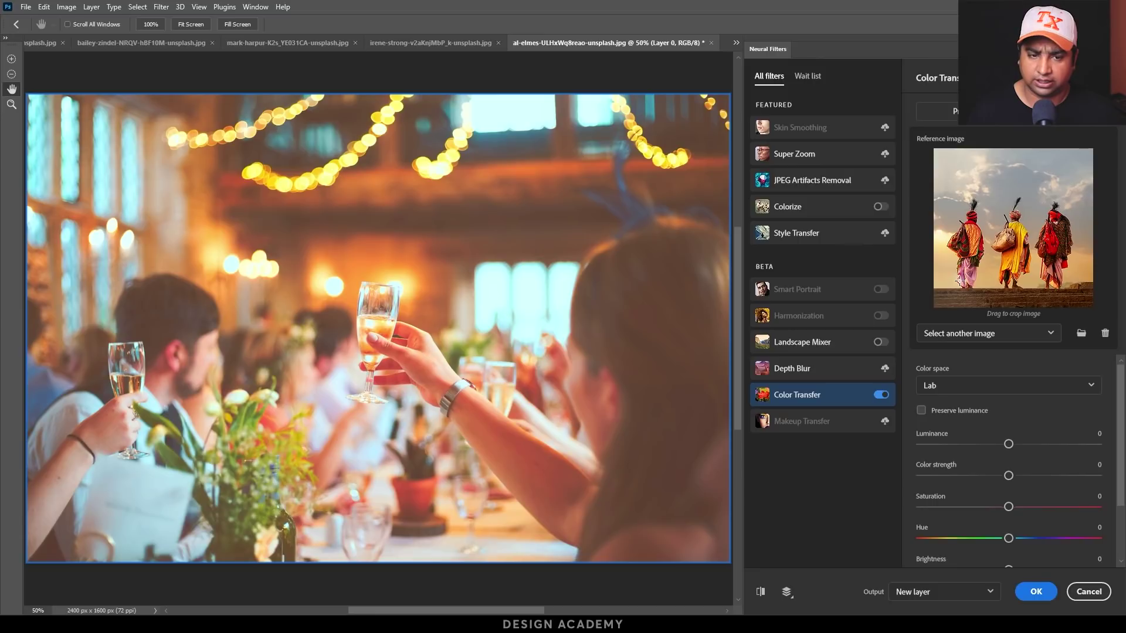
Use the open river valley photo with teal mountains as the color reference and raise the saturation to +15
click(986, 334)
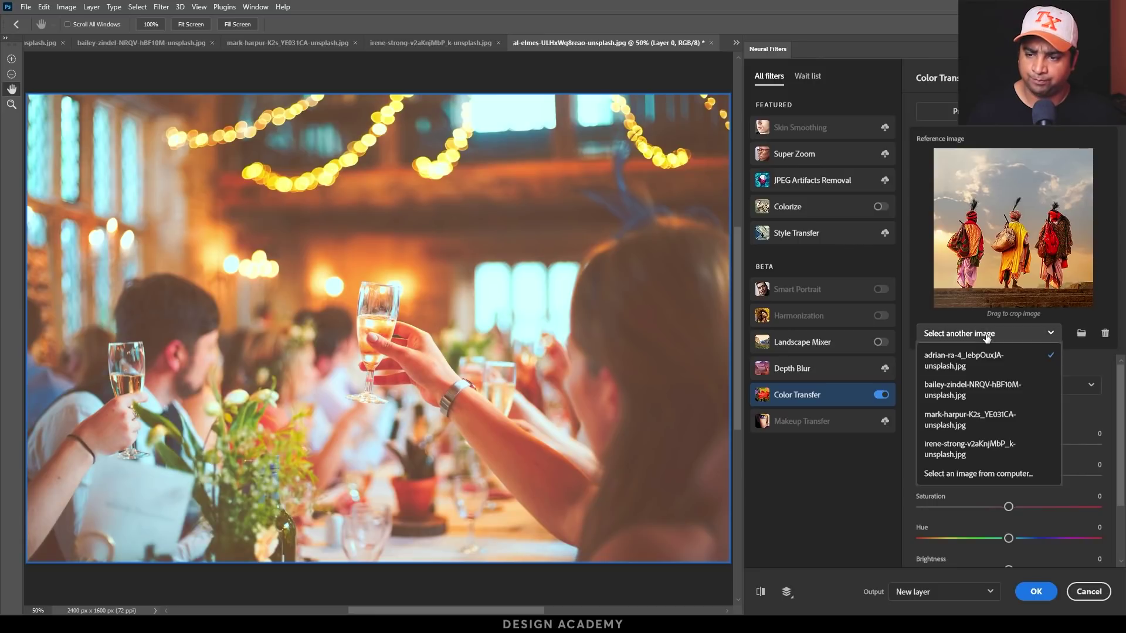
click(978, 390)
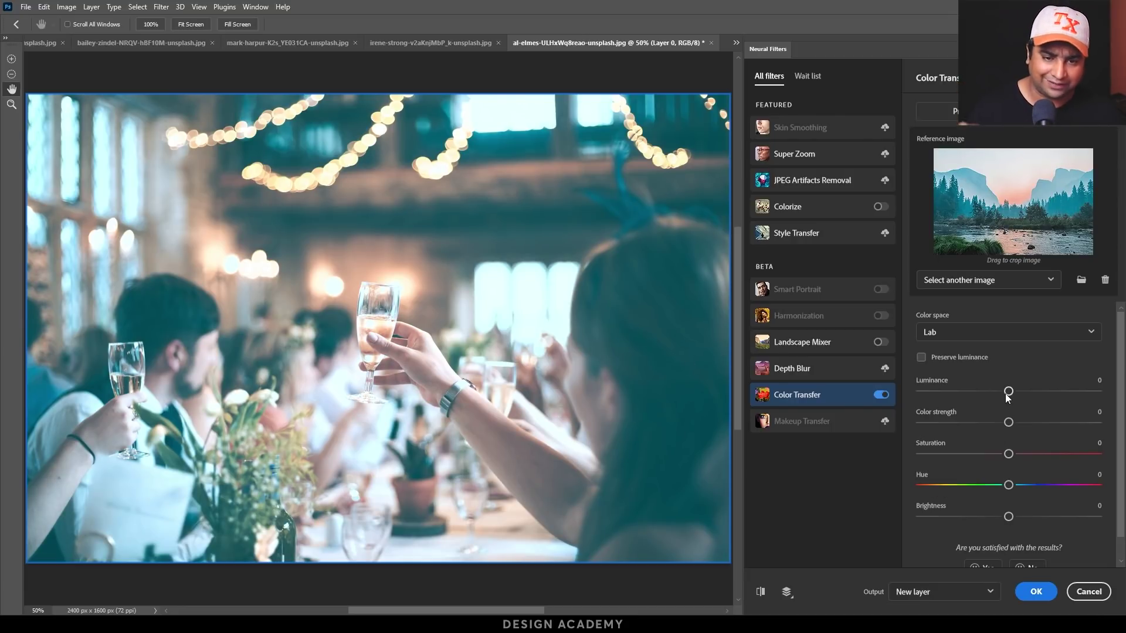
drag(1013, 454, 1037, 453)
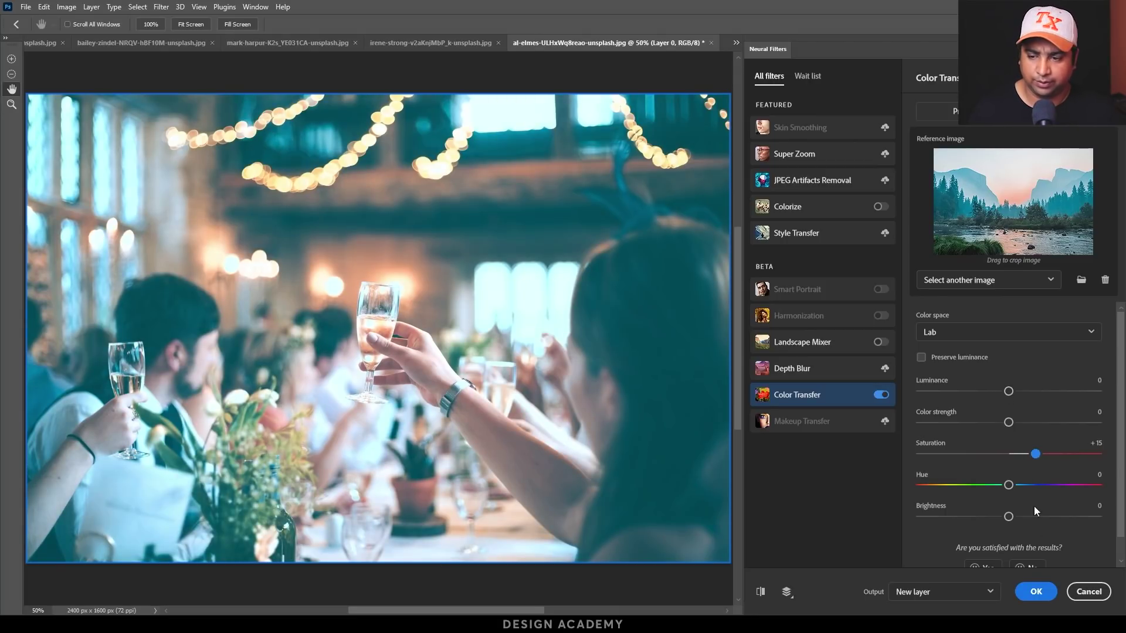
Apply the color transfer to a new layer, and toggle that layer to compare it with the original toast photo
click(1036, 591)
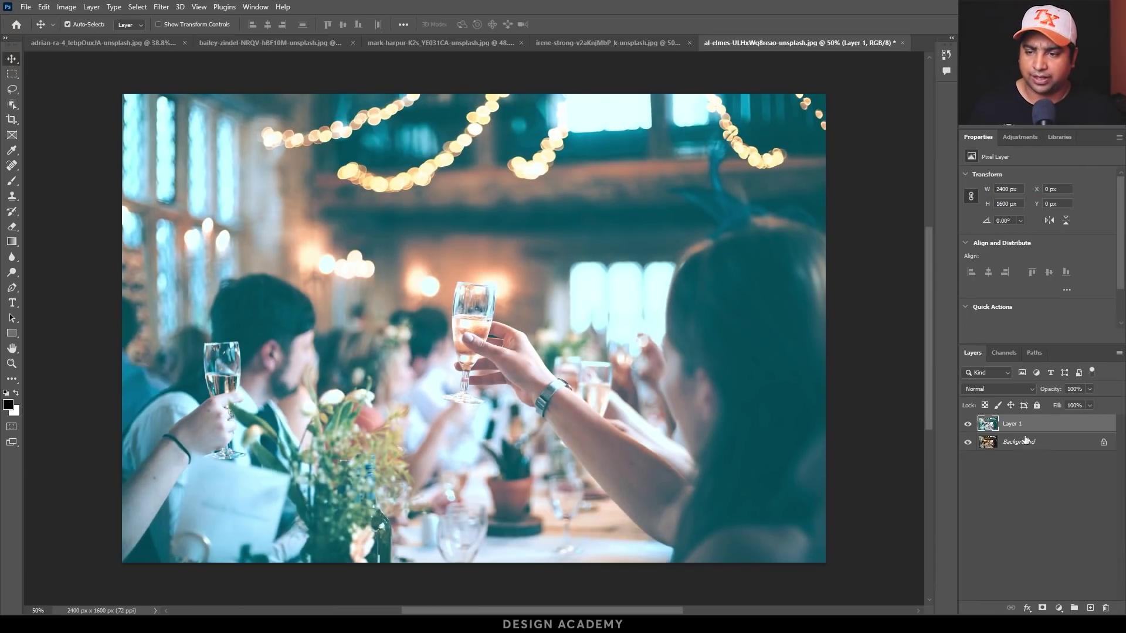
click(967, 426)
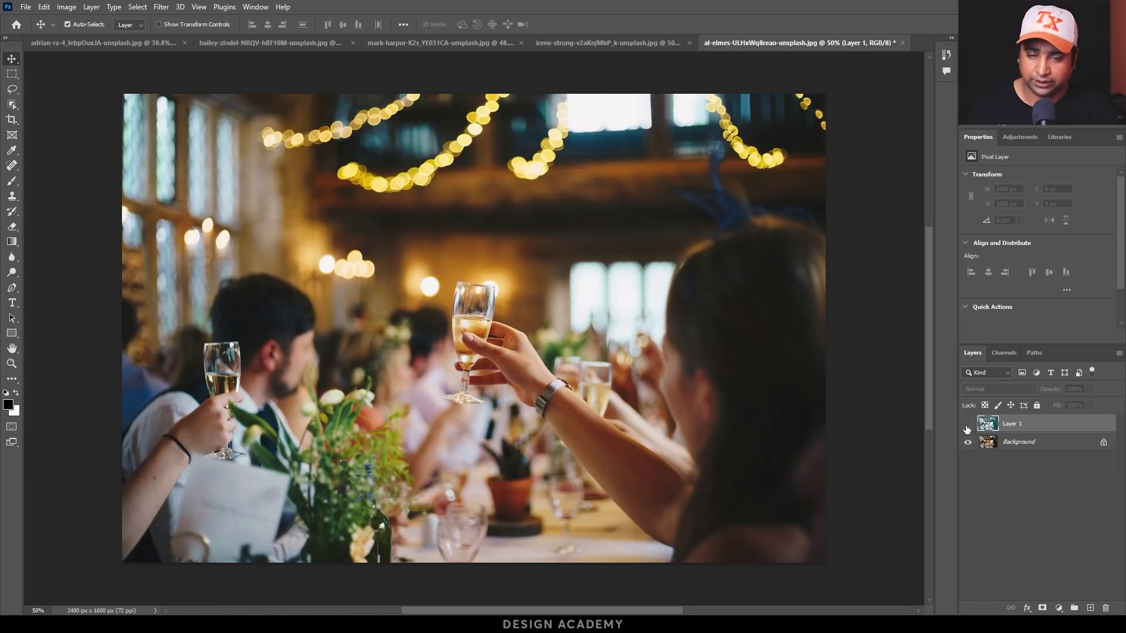
click(968, 426)
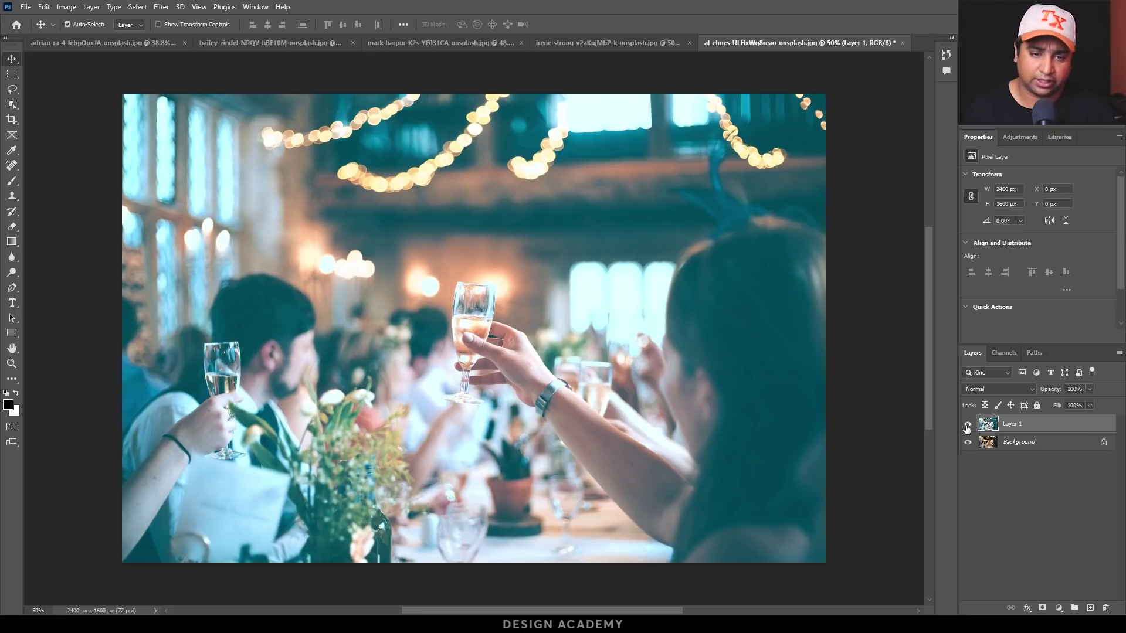